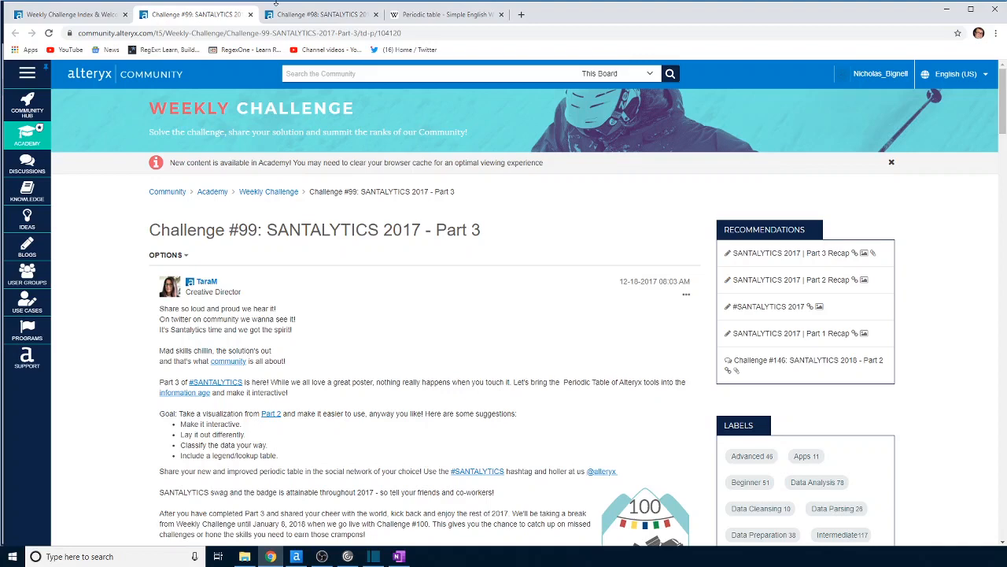
Step: Review the workflow and periodic table image in the Challenge #98 solution post, and return to the Challenge #99 page
{"action": "left_click", "coordinate": [328, 16]}
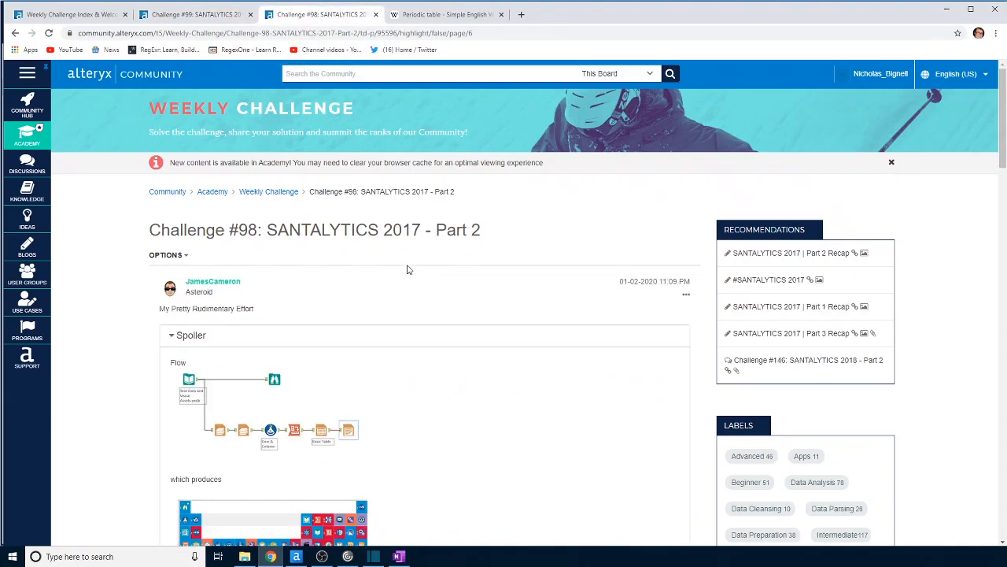
{"action": "scroll", "coordinate": [407, 270], "scroll_direction": "down", "scroll_amount": 4}
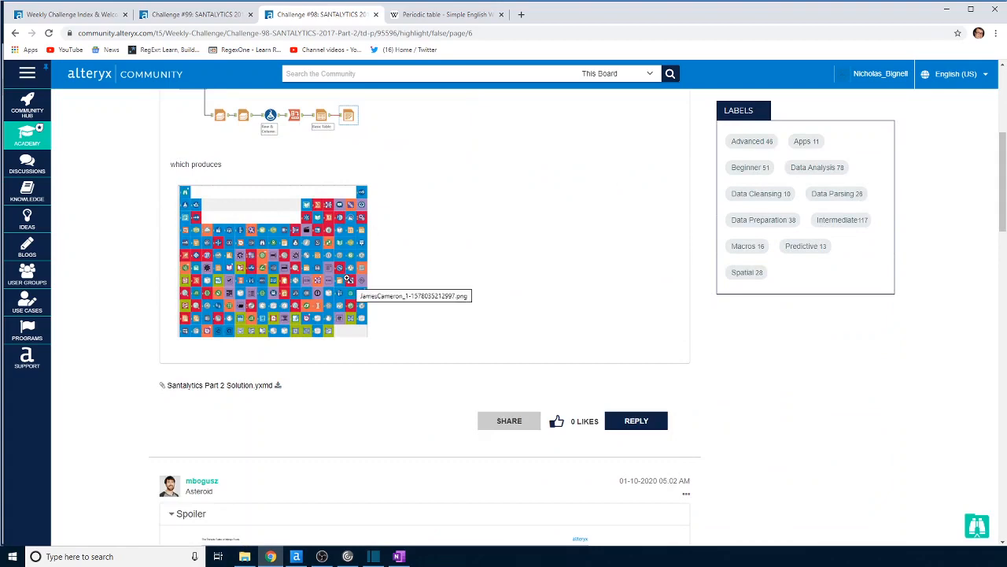
{"action": "scroll", "coordinate": [351, 284], "scroll_direction": "up", "scroll_amount": 4}
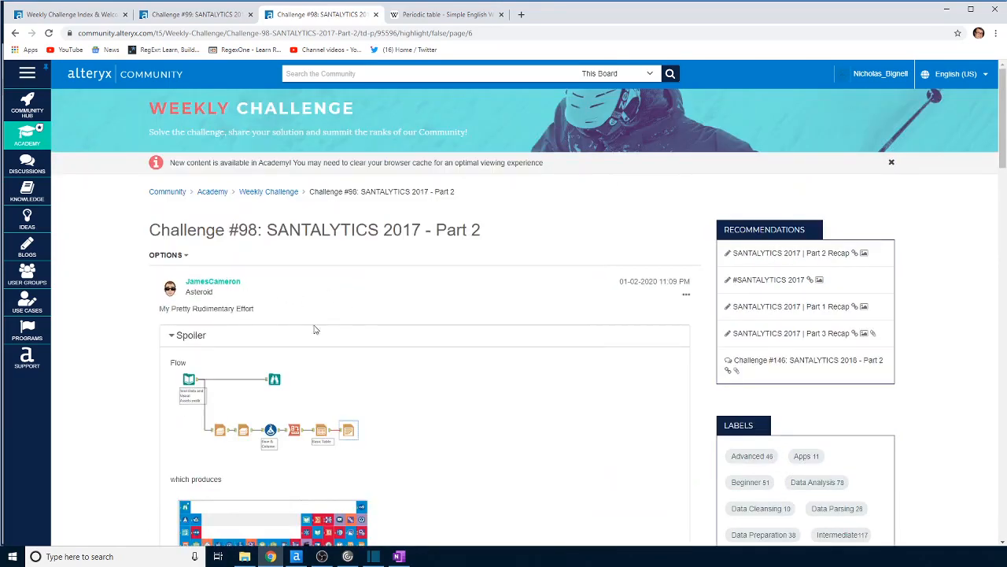
{"action": "scroll", "coordinate": [353, 403], "scroll_direction": "down", "scroll_amount": 1}
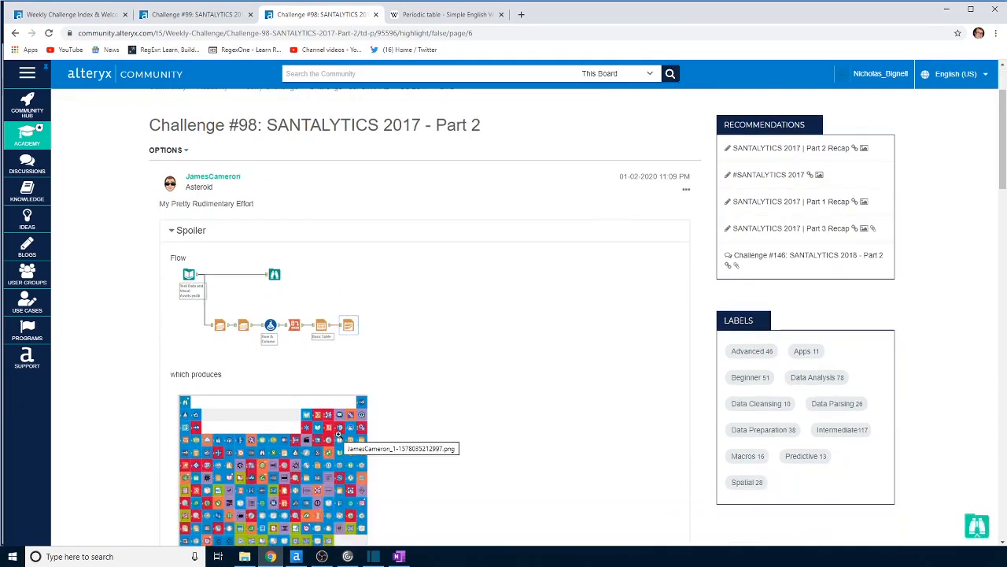
{"action": "scroll", "coordinate": [409, 389], "scroll_direction": "down", "scroll_amount": 1}
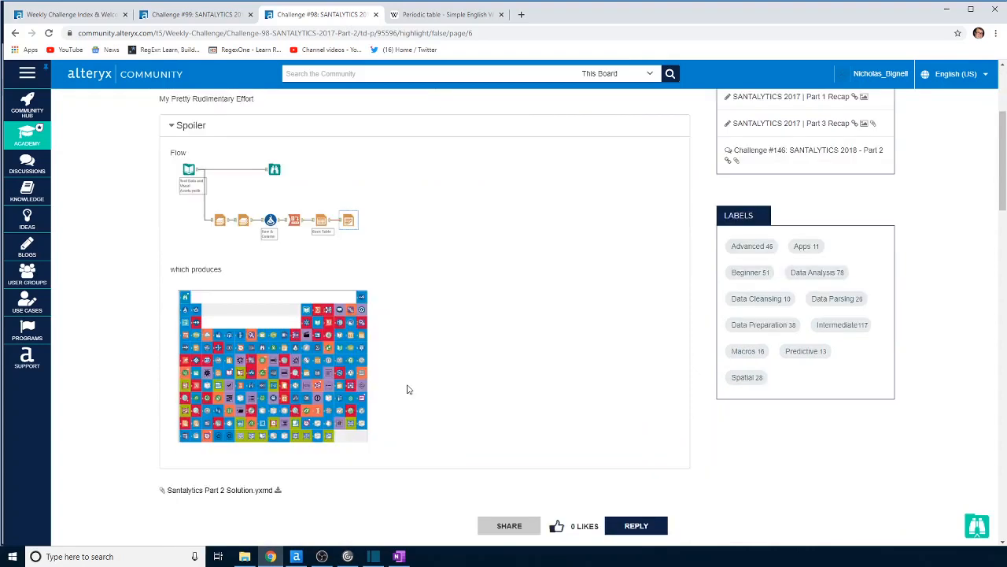
{"action": "left_click", "coordinate": [200, 18]}
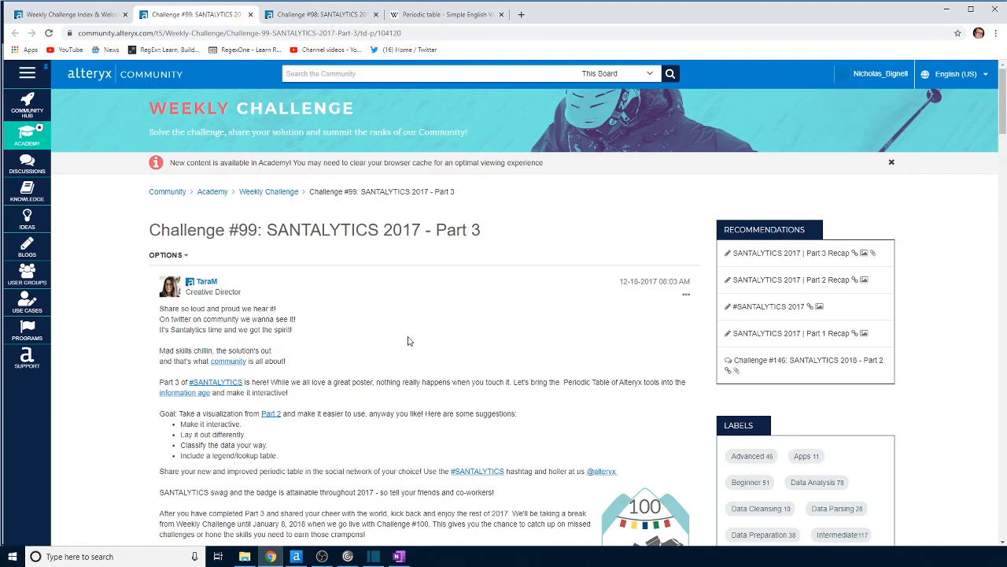
Step: Switch to Alteryx Designer and inspect the rendered tool icon report in the Browse tool at the end of the workflow
{"action": "left_click", "coordinate": [296, 556]}
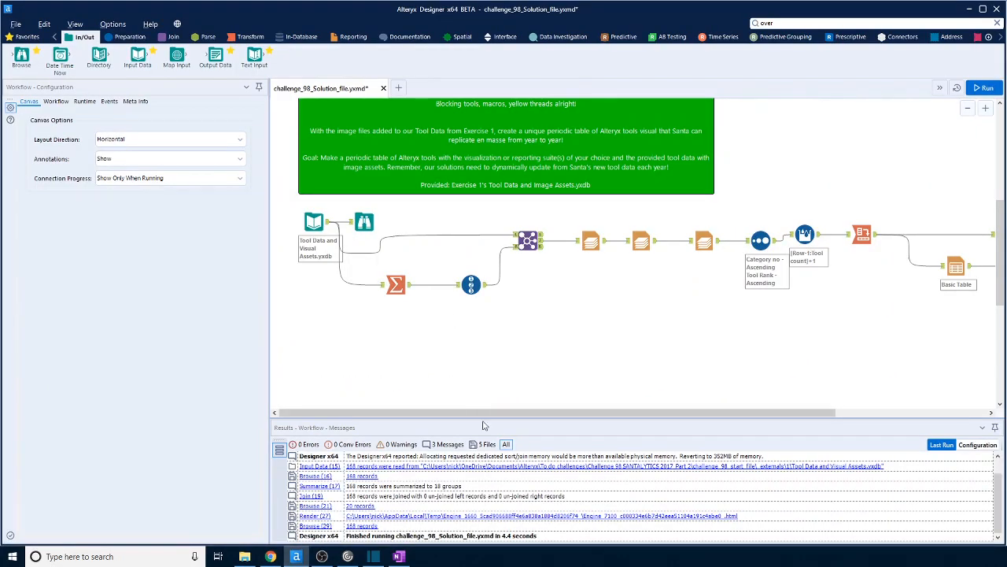
{"action": "mouse_move", "coordinate": [535, 413]}
{"action": "left_mouse_down"}
{"action": "mouse_move", "coordinate": [684, 420]}
{"action": "mouse_move", "coordinate": [569, 417]}
{"action": "left_mouse_up"}
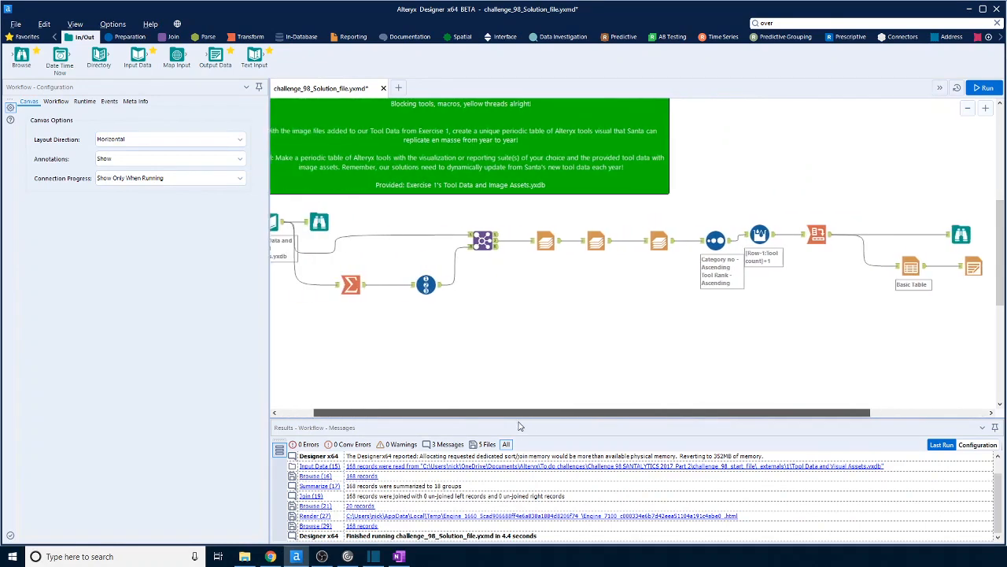
{"action": "left_click", "coordinate": [947, 242]}
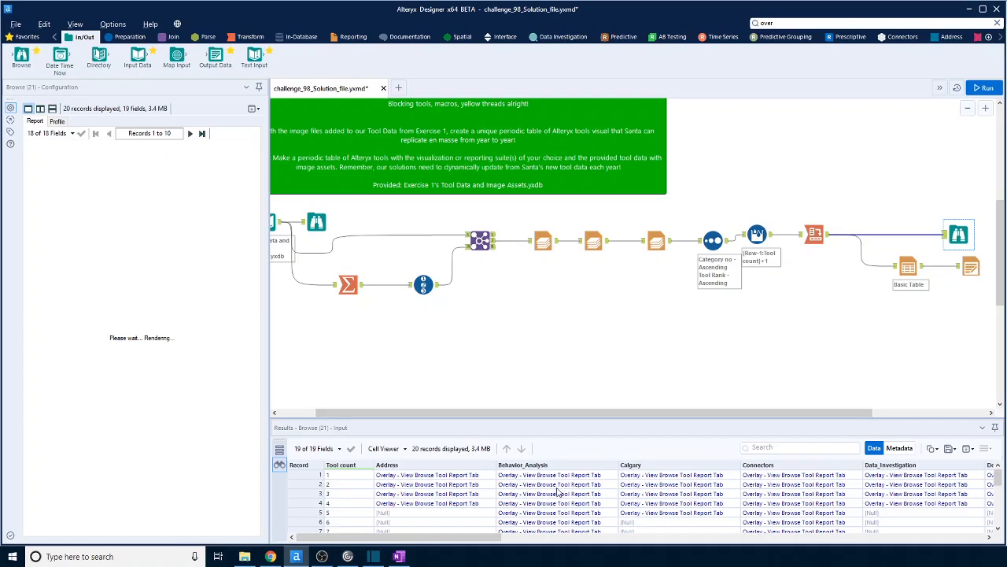
{"action": "left_click_drag", "start_coordinate": [40, 531], "coordinate": [103, 543]}
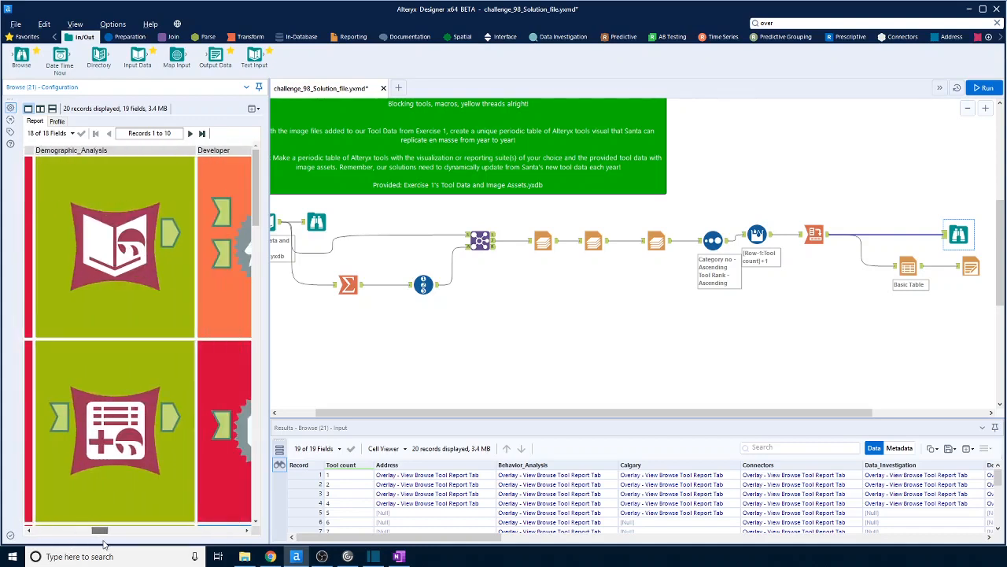
{"action": "left_click_drag", "start_coordinate": [479, 417], "coordinate": [419, 419]}
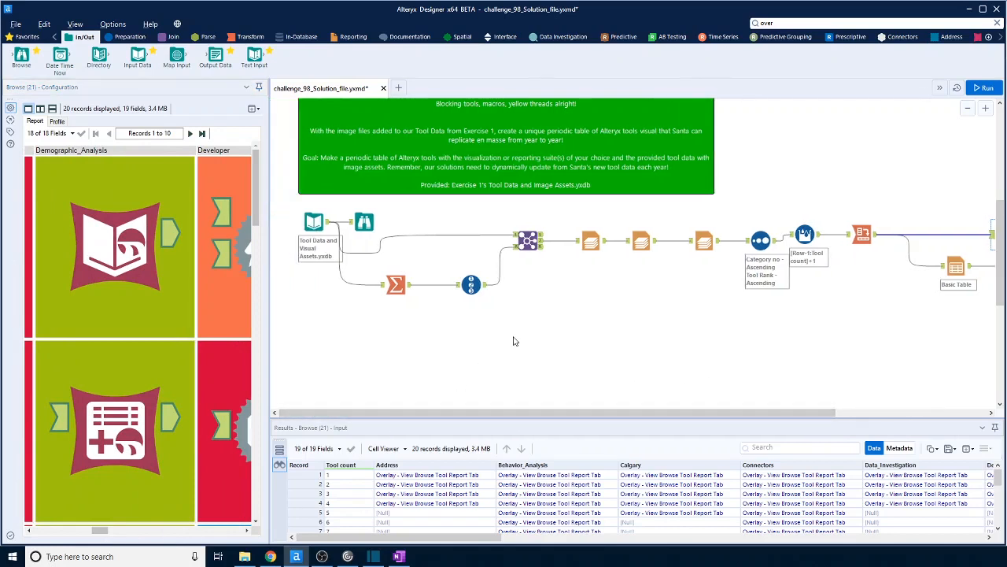
Step: Examine the output records of the last Overlay tool before the sort
{"action": "left_click", "coordinate": [722, 246]}
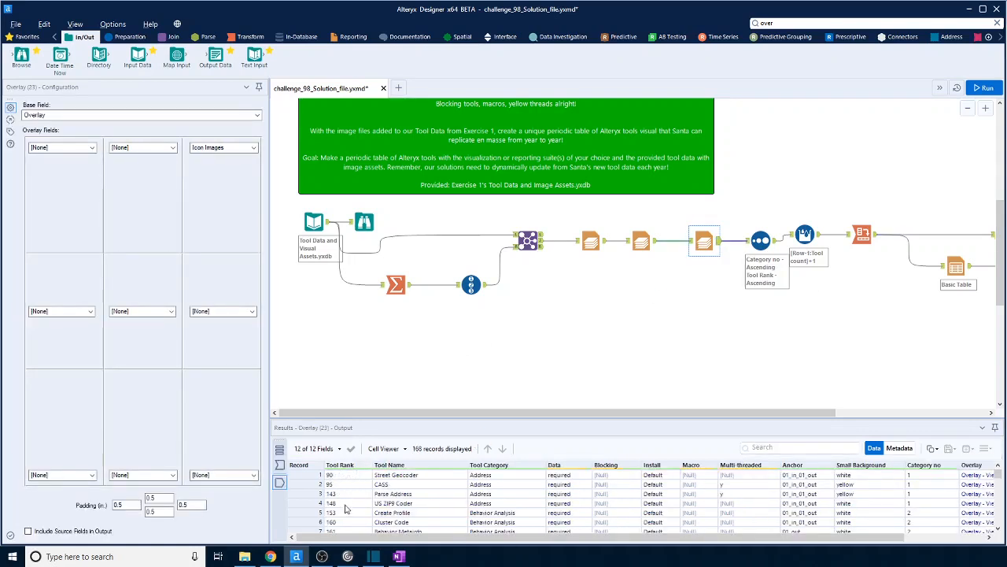
{"action": "scroll", "coordinate": [344, 495], "scroll_direction": "down", "scroll_amount": 5}
{"action": "scroll", "coordinate": [344, 496], "scroll_direction": "down", "scroll_amount": 13}
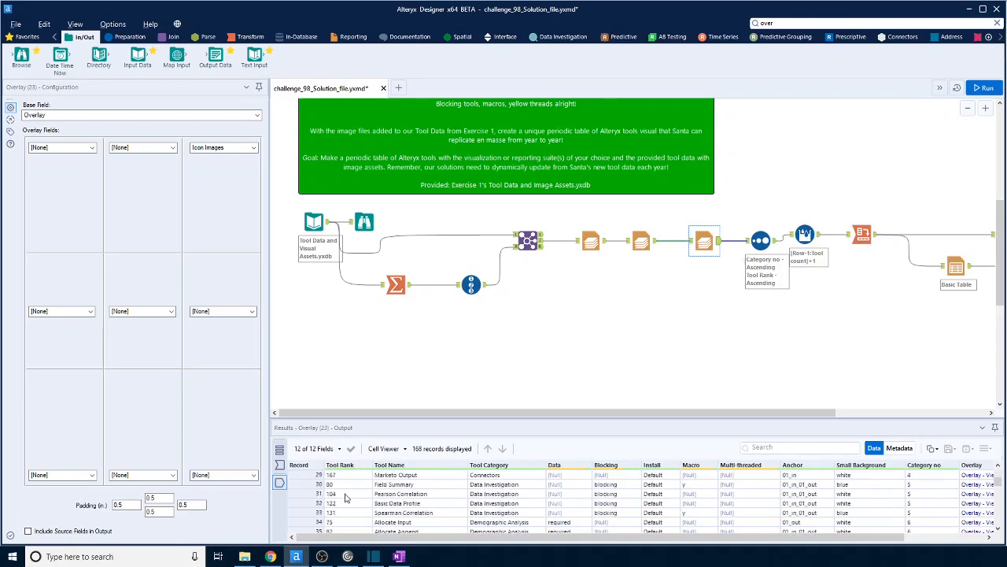
{"action": "scroll", "coordinate": [344, 496], "scroll_direction": "down", "scroll_amount": 4}
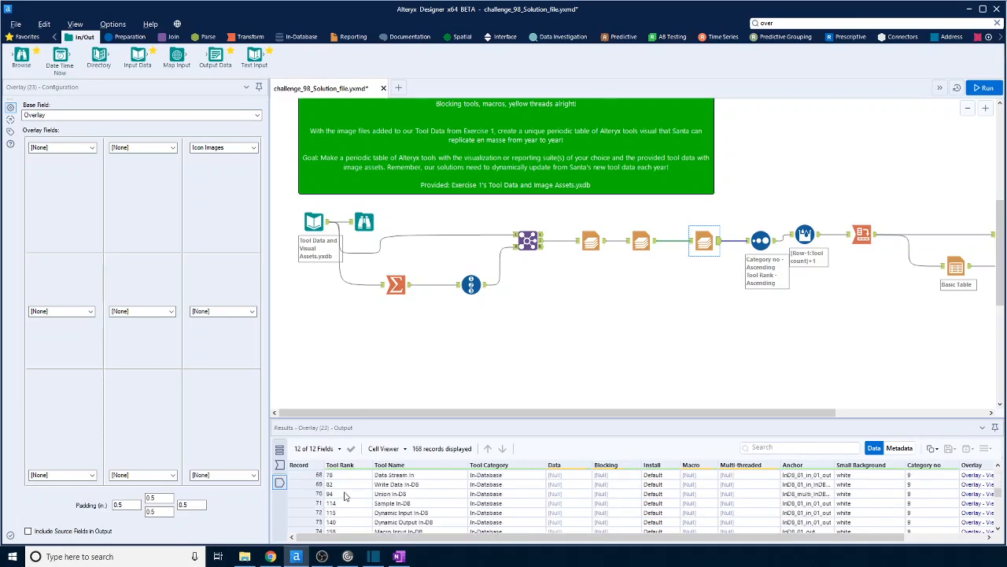
{"action": "scroll", "coordinate": [344, 495], "scroll_direction": "down", "scroll_amount": 1}
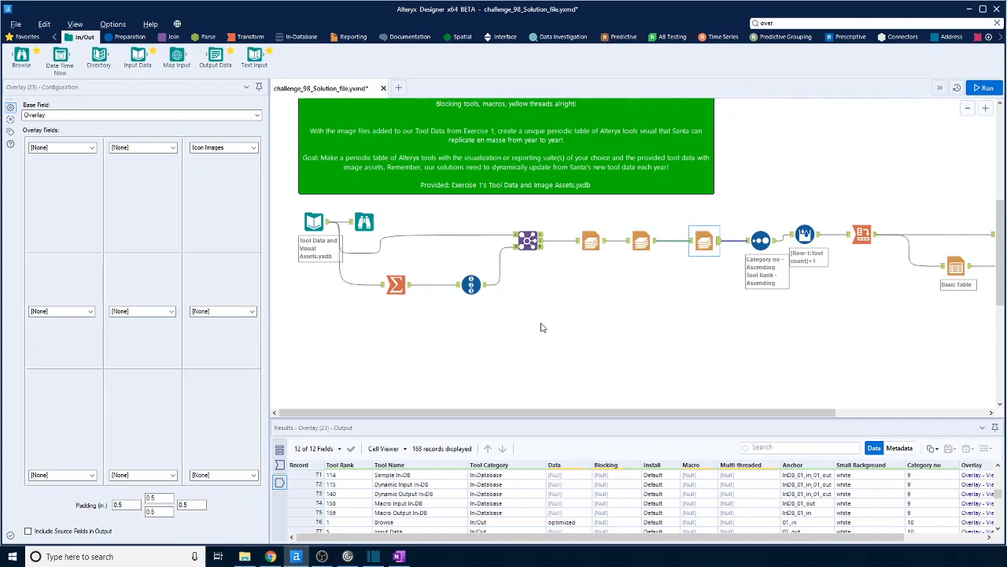
Step: Switch to Chrome and examine the standard periodic table layout and its series rows on the Wikipedia page
{"action": "left_click", "coordinate": [270, 557]}
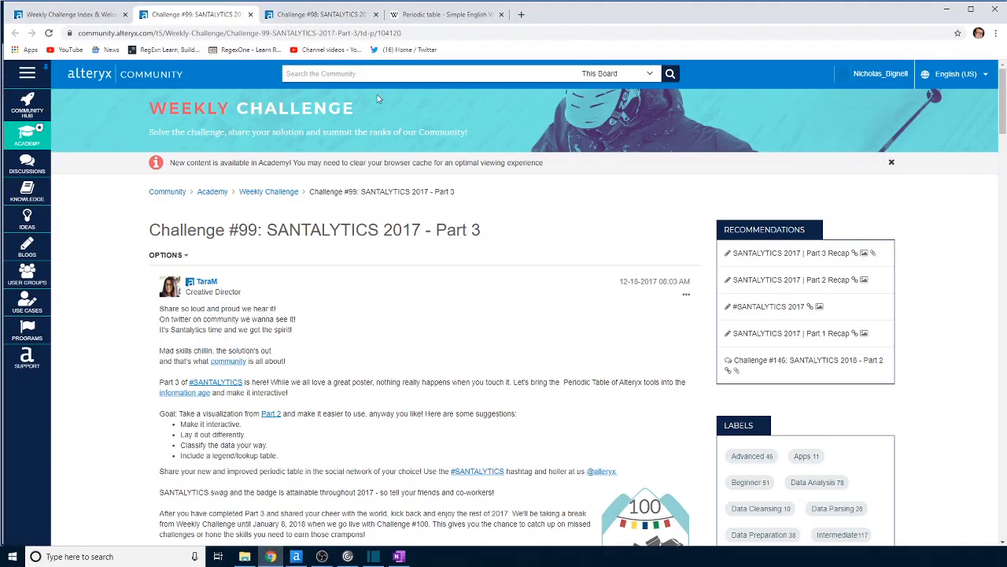
{"action": "left_click", "coordinate": [445, 20]}
{"action": "scroll", "coordinate": [618, 191], "scroll_direction": "up", "scroll_amount": 3}
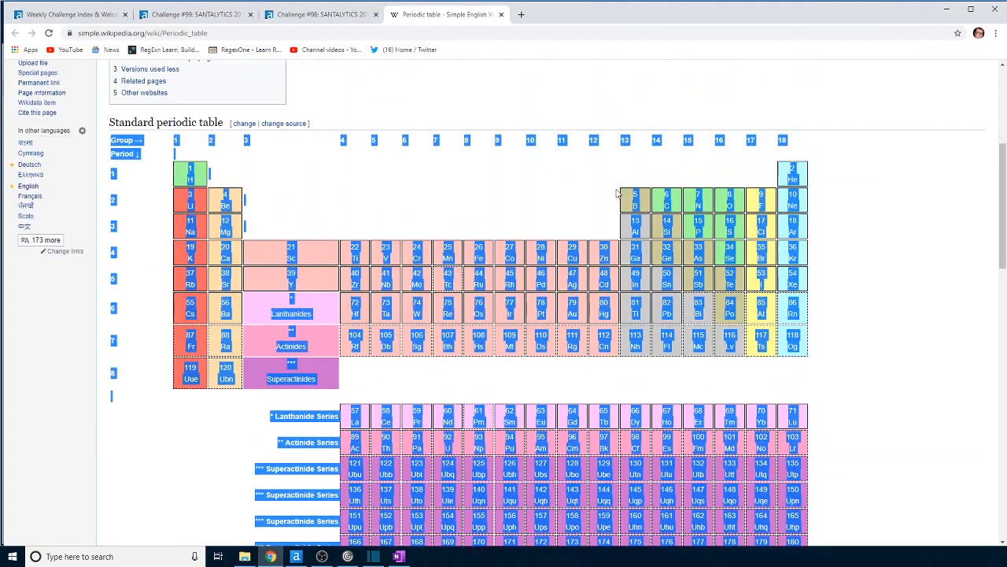
{"action": "left_click", "coordinate": [468, 138]}
{"action": "scroll", "coordinate": [468, 139], "scroll_direction": "down", "scroll_amount": 1}
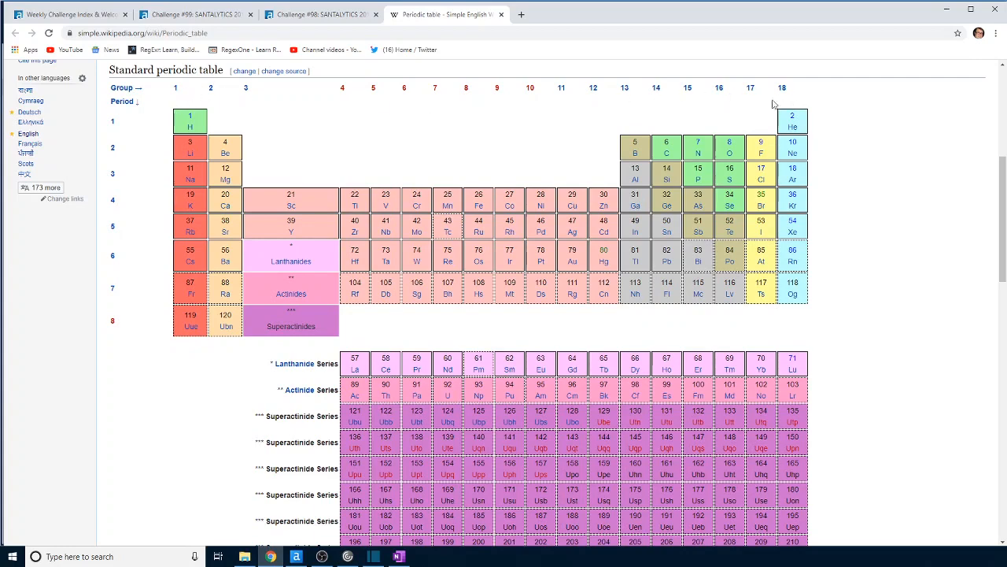
{"action": "scroll", "coordinate": [157, 244], "scroll_direction": "down", "scroll_amount": 3}
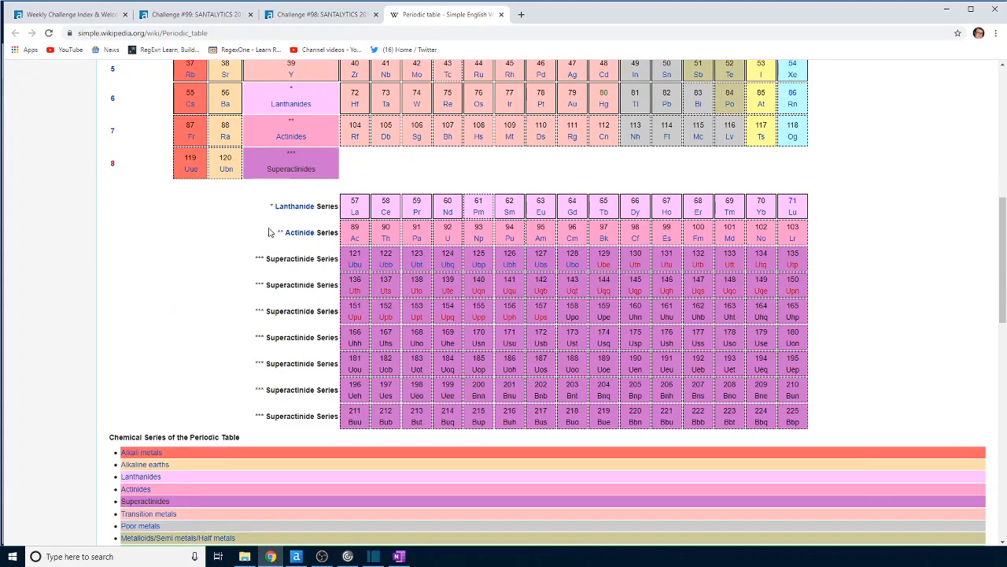
{"action": "scroll", "coordinate": [268, 252], "scroll_direction": "up", "scroll_amount": 2}
{"action": "scroll", "coordinate": [263, 258], "scroll_direction": "up", "scroll_amount": 1}
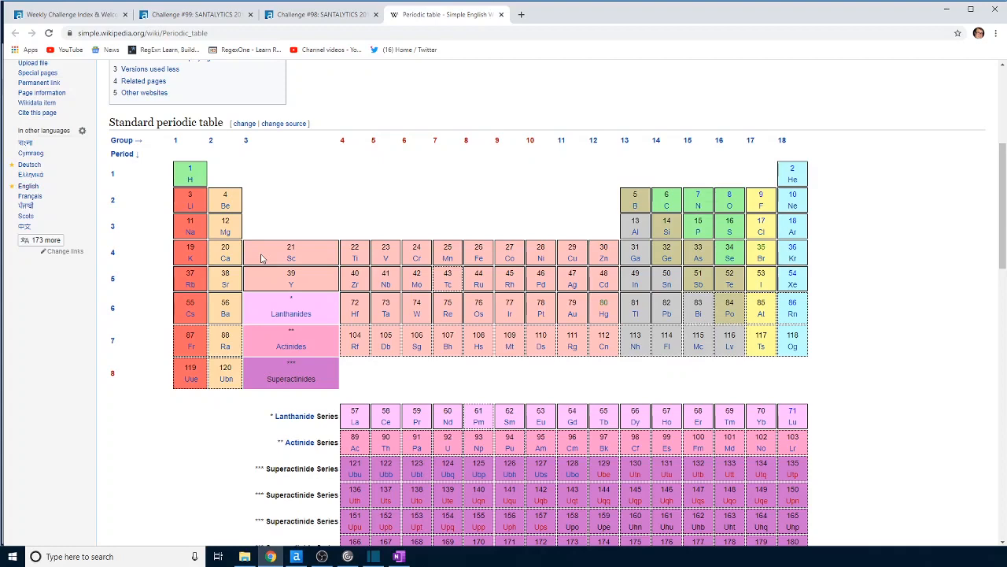
Step: Switch to Alteryx Designer and move the Untitled spreadsheet.xlsx input up beneath the existing tool data workflow
{"action": "left_click", "coordinate": [296, 556]}
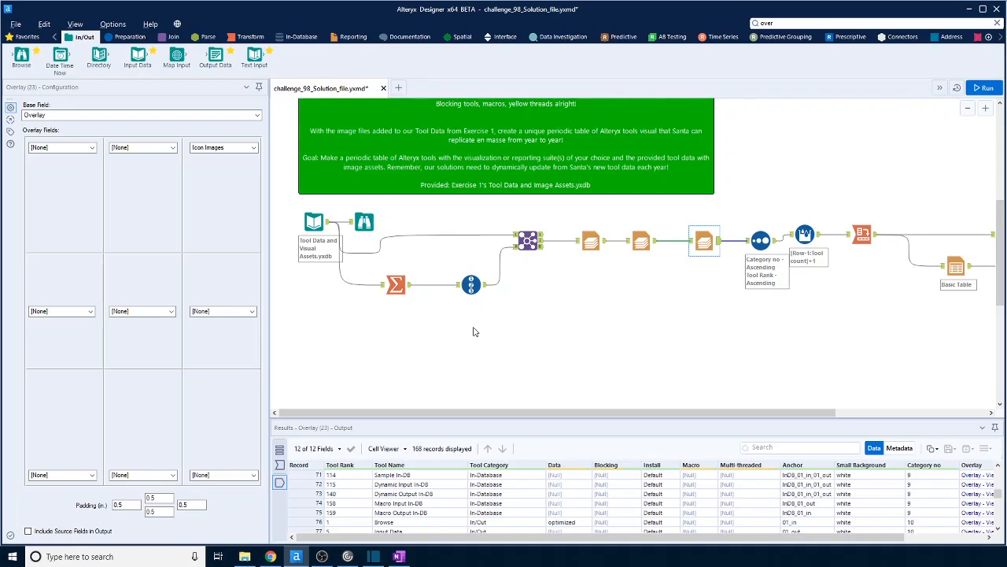
{"action": "scroll", "coordinate": [455, 318], "scroll_direction": "down", "scroll_amount": 3}
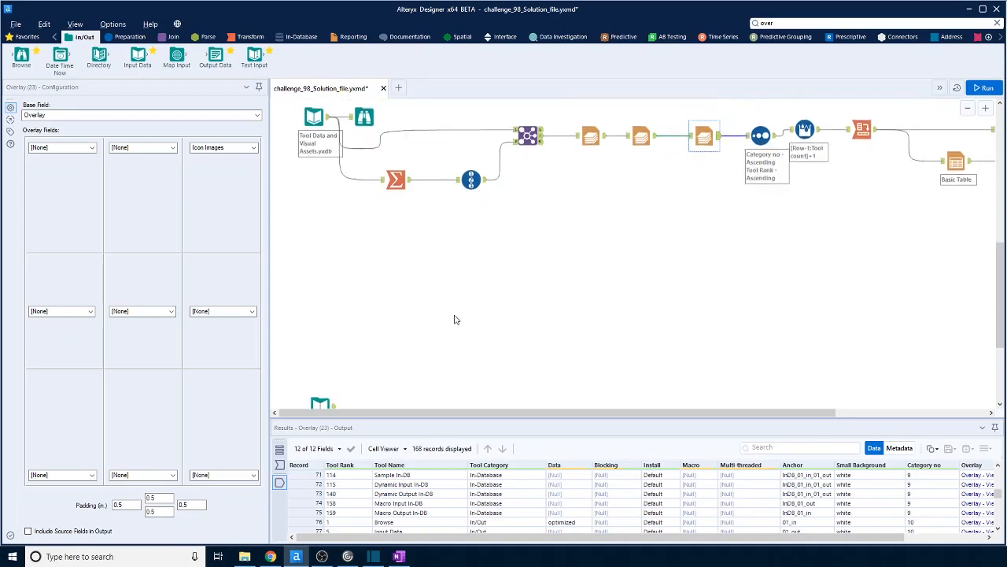
{"action": "left_click_drag", "start_coordinate": [319, 365], "coordinate": [321, 193]}
{"action": "scroll", "coordinate": [423, 238], "scroll_direction": "up", "scroll_amount": 3}
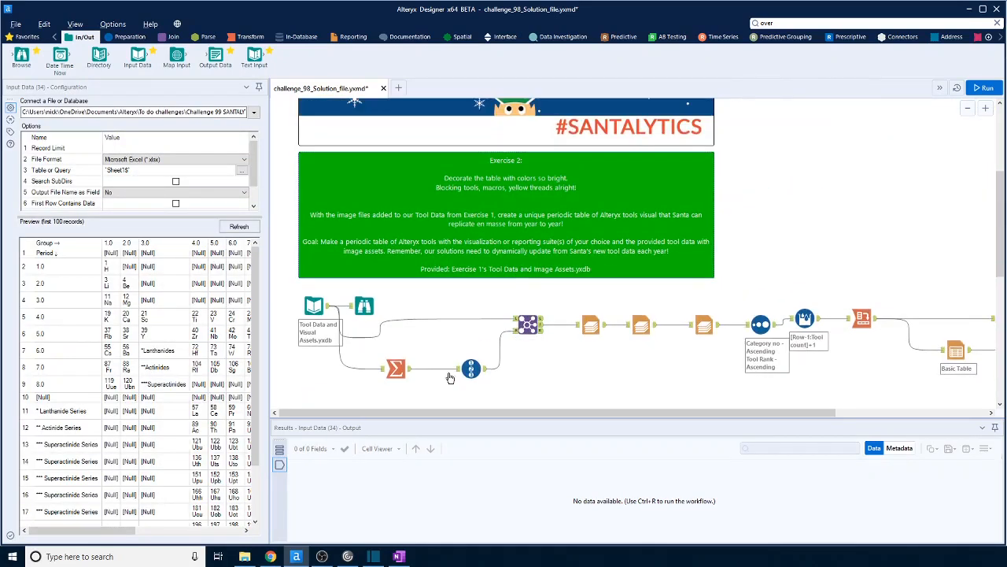
{"action": "left_click_drag", "start_coordinate": [317, 357], "coordinate": [318, 338]}
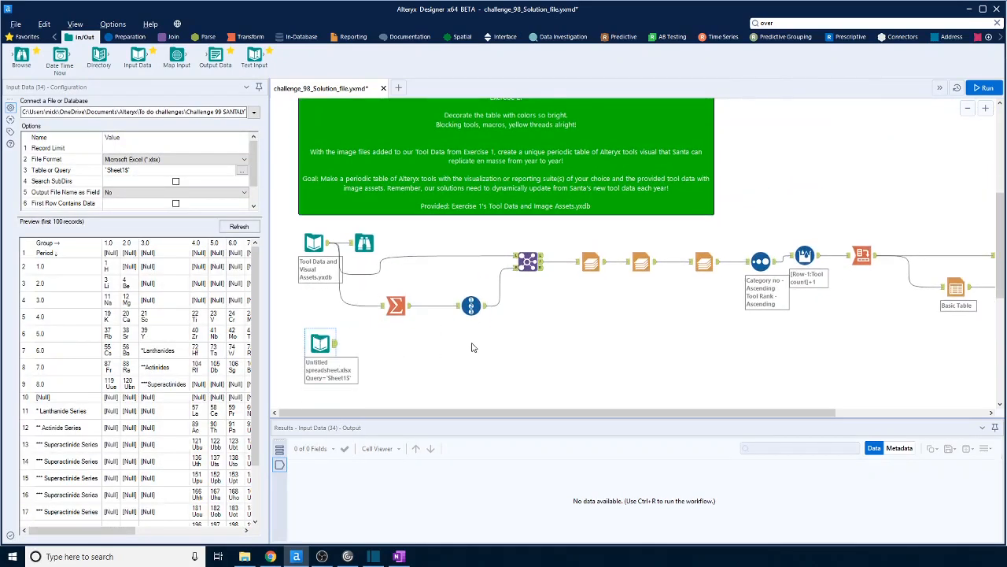
Step: Examine the periodic table layout in the data preview of the spreadsheet input
{"action": "scroll", "coordinate": [475, 347], "scroll_direction": "up", "scroll_amount": 1}
{"action": "scroll", "coordinate": [540, 355], "scroll_direction": "down", "scroll_amount": 1}
{"action": "mouse_move", "coordinate": [108, 528]}
{"action": "left_mouse_down"}
{"action": "mouse_move", "coordinate": [215, 529]}
{"action": "mouse_move", "coordinate": [102, 542]}
{"action": "left_mouse_up"}
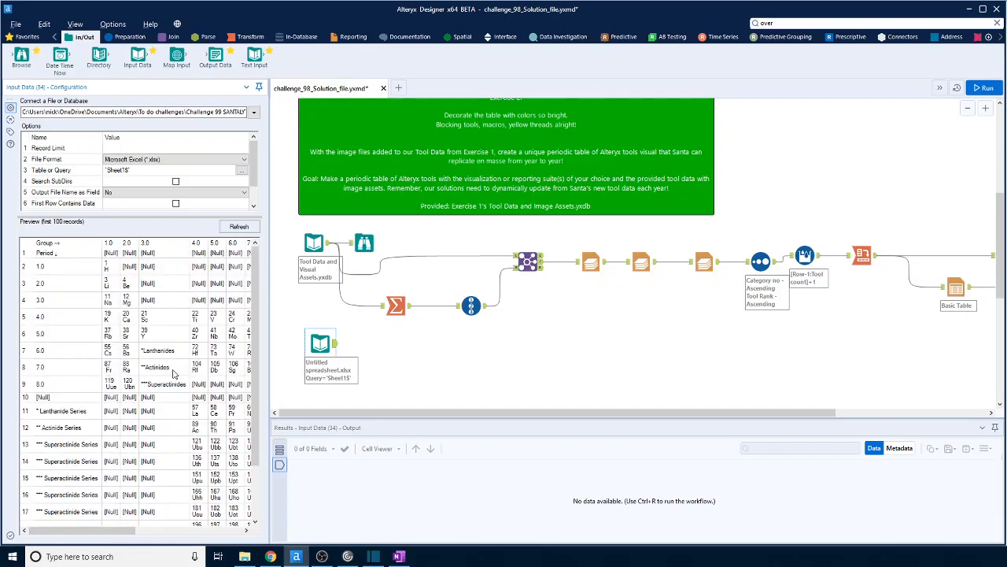
{"action": "left_click", "coordinate": [116, 270]}
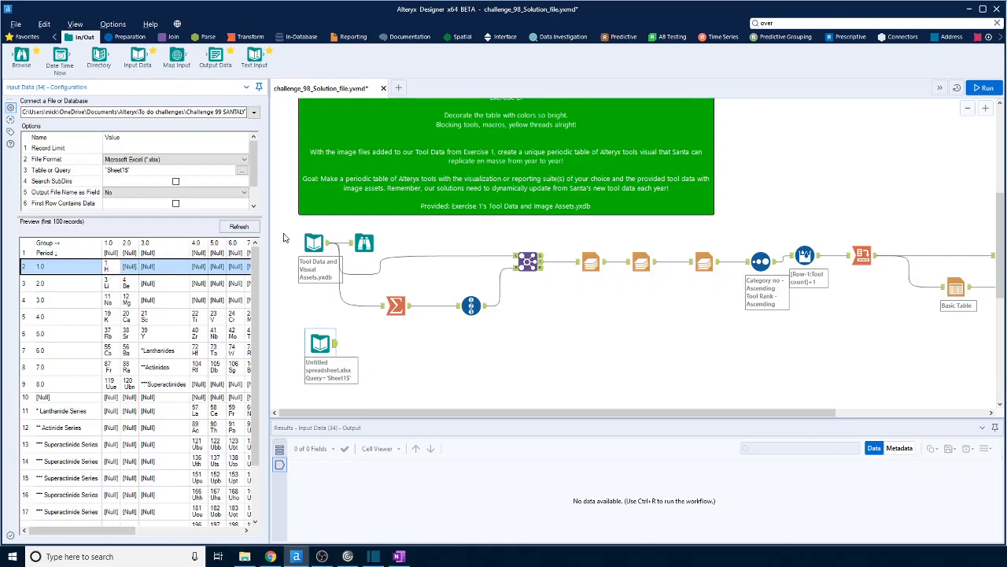
{"action": "left_click", "coordinate": [321, 345]}
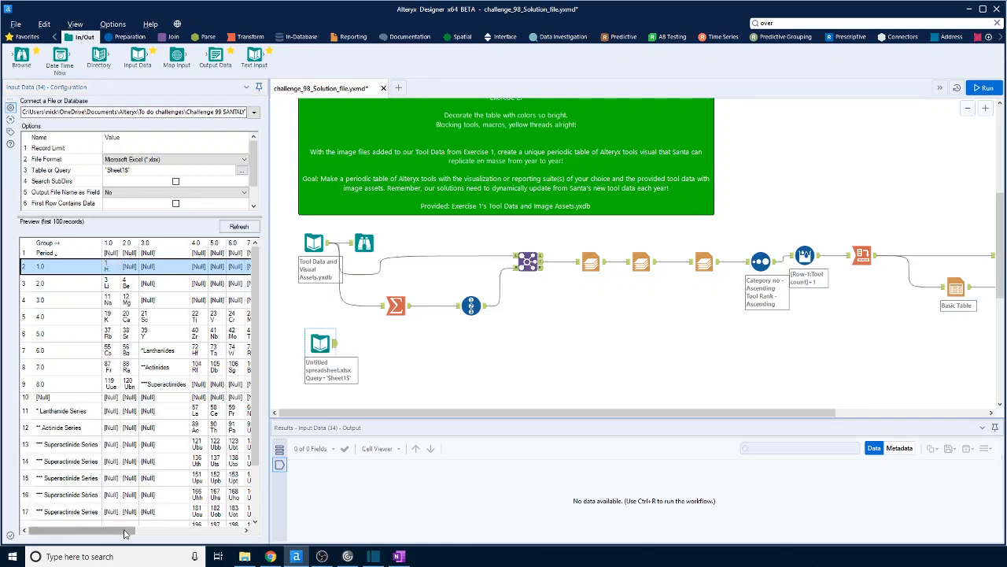
Step: Connect a Record ID tool with a column named Row after the spreadsheet input and run the workflow
{"action": "left_click", "coordinate": [139, 38]}
{"action": "left_click_drag", "start_coordinate": [487, 55], "coordinate": [389, 346]}
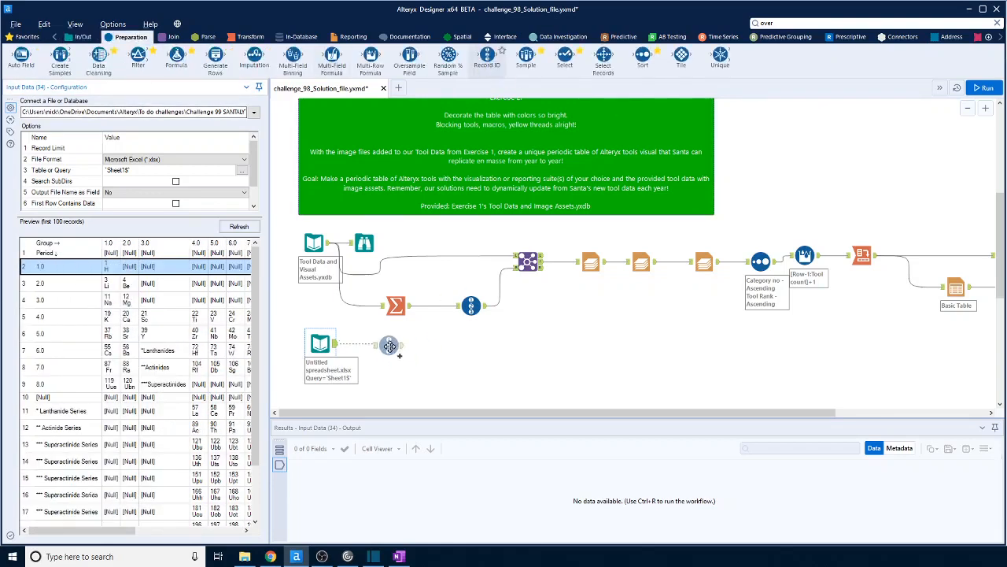
{"action": "key", "text": "ctrl+r"}
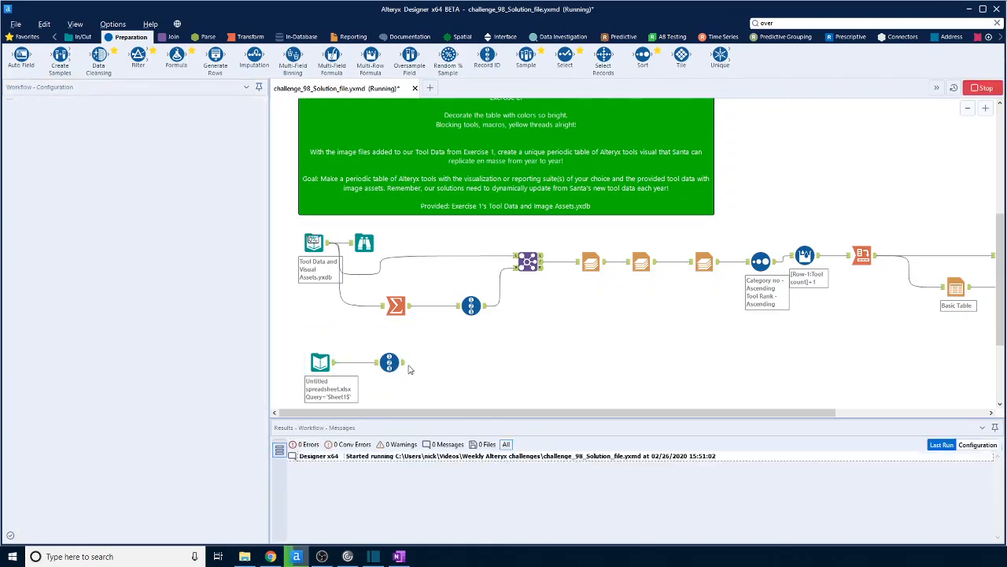
Step: Put the Basic Table and its Render tool into a tool container and disable the container
{"action": "scroll", "coordinate": [629, 315], "scroll_direction": "right", "scroll_amount": 3}
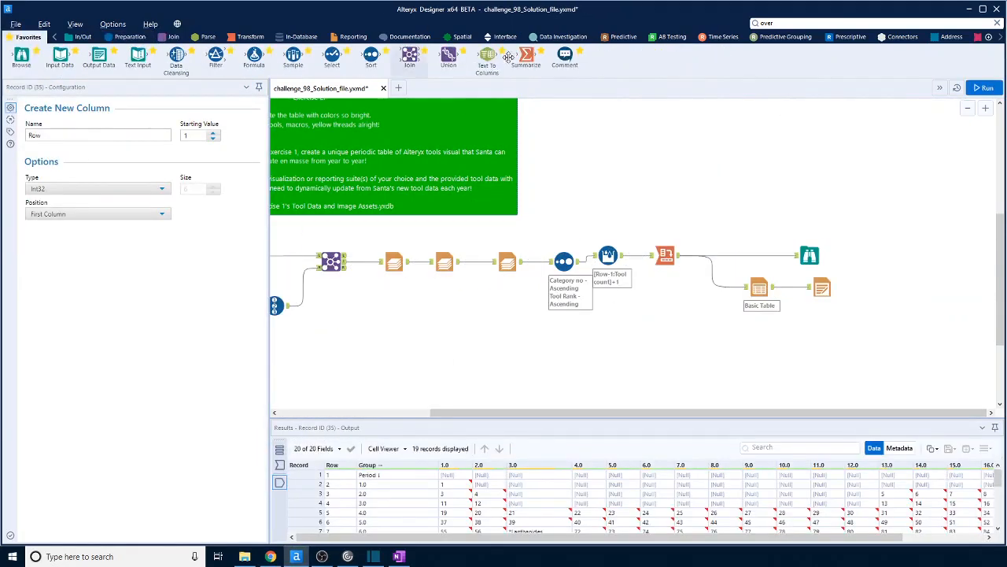
{"action": "left_click", "coordinate": [410, 37]}
{"action": "left_click_drag", "start_coordinate": [99, 55], "coordinate": [742, 288]}
{"action": "left_click_drag", "start_coordinate": [870, 325], "coordinate": [754, 283]}
{"action": "left_click", "coordinate": [757, 327]}
{"action": "left_click", "coordinate": [732, 245]}
{"action": "left_click_drag", "start_coordinate": [765, 245], "coordinate": [802, 290]}
Step: Check the output rows of the Record ID tool connected to the spreadsheet input
{"action": "left_click_drag", "start_coordinate": [731, 412], "coordinate": [578, 412]}
{"action": "scroll", "coordinate": [575, 348], "scroll_direction": "down", "scroll_amount": 1}
{"action": "left_click", "coordinate": [389, 299]}
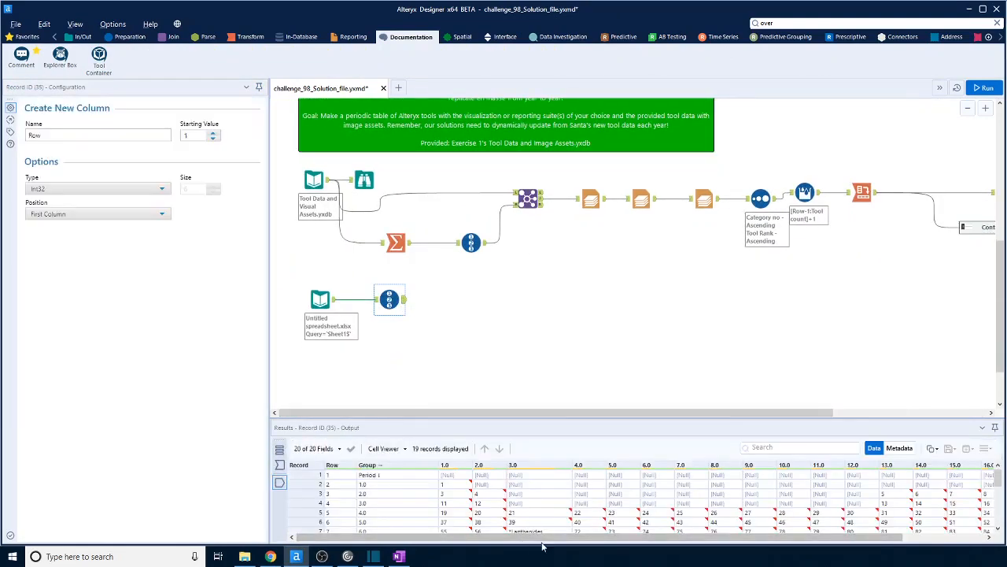
{"action": "scroll", "coordinate": [511, 503], "scroll_direction": "down", "scroll_amount": 1}
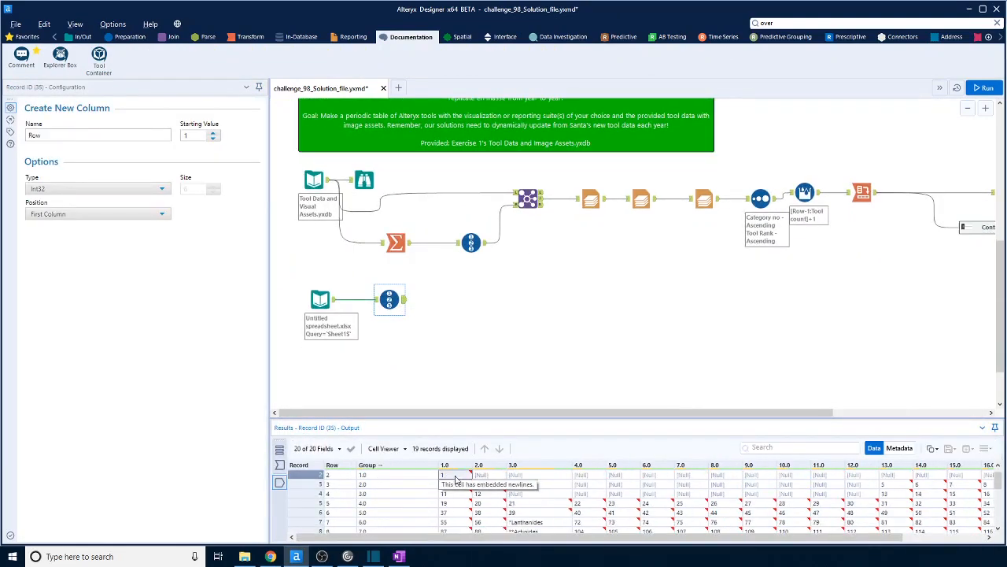
{"action": "scroll", "coordinate": [551, 515], "scroll_direction": "down", "scroll_amount": 5}
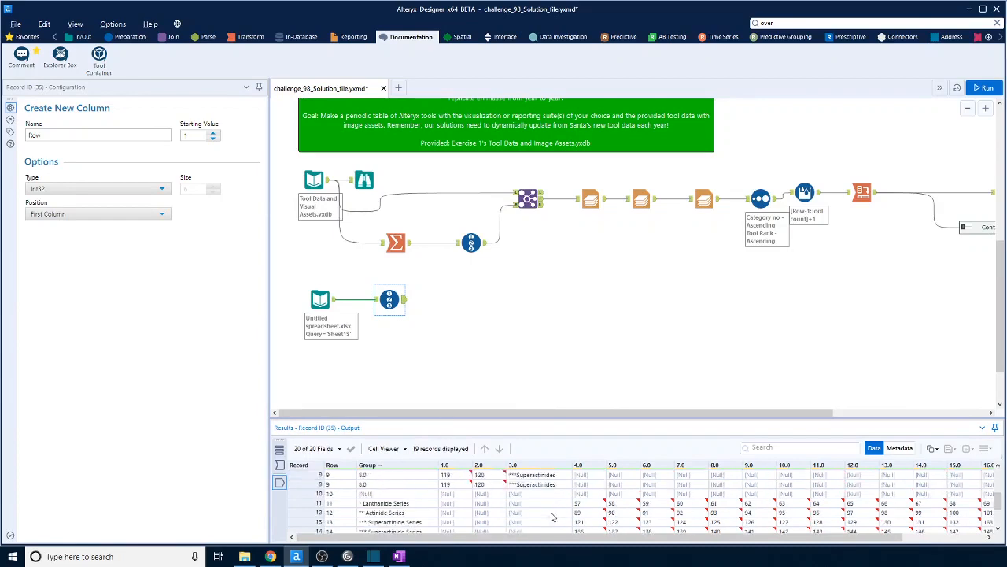
{"action": "scroll", "coordinate": [551, 514], "scroll_direction": "up", "scroll_amount": 5}
Step: Insert a Sample tool between the spreadsheet input and Record ID that skips the first 1 row, and rerun the workflow
{"action": "left_click_drag", "start_coordinate": [389, 299], "coordinate": [446, 299]}
{"action": "left_click", "coordinate": [131, 38]}
{"action": "left_click_drag", "start_coordinate": [526, 56], "coordinate": [378, 295]}
{"action": "left_click", "coordinate": [46, 158]}
{"action": "double_click", "coordinate": [60, 216]}
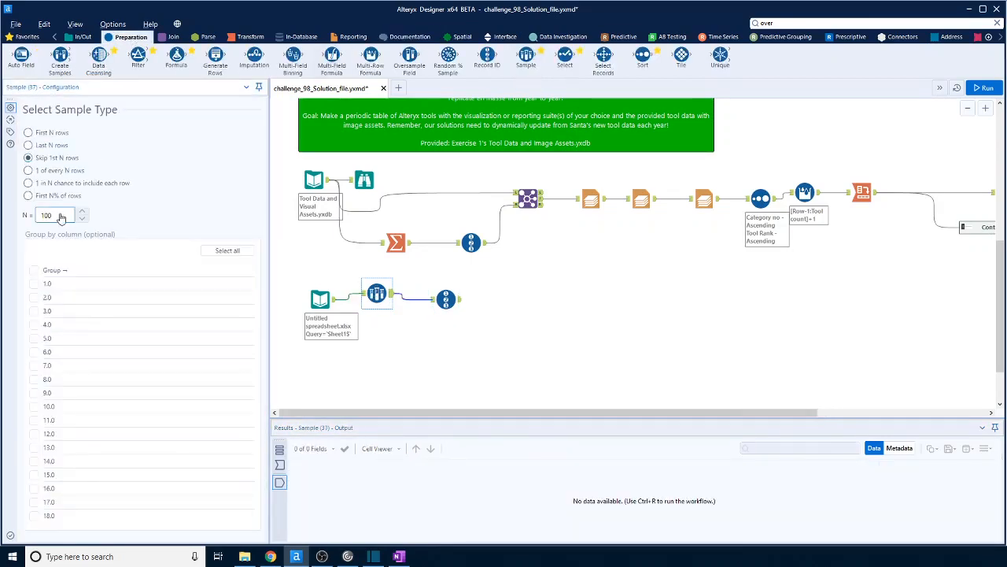
{"action": "type", "text": "1"}
{"action": "left_click", "coordinate": [546, 353]}
{"action": "key", "text": "ctrl+r"}
{"action": "left_click", "coordinate": [454, 301]}
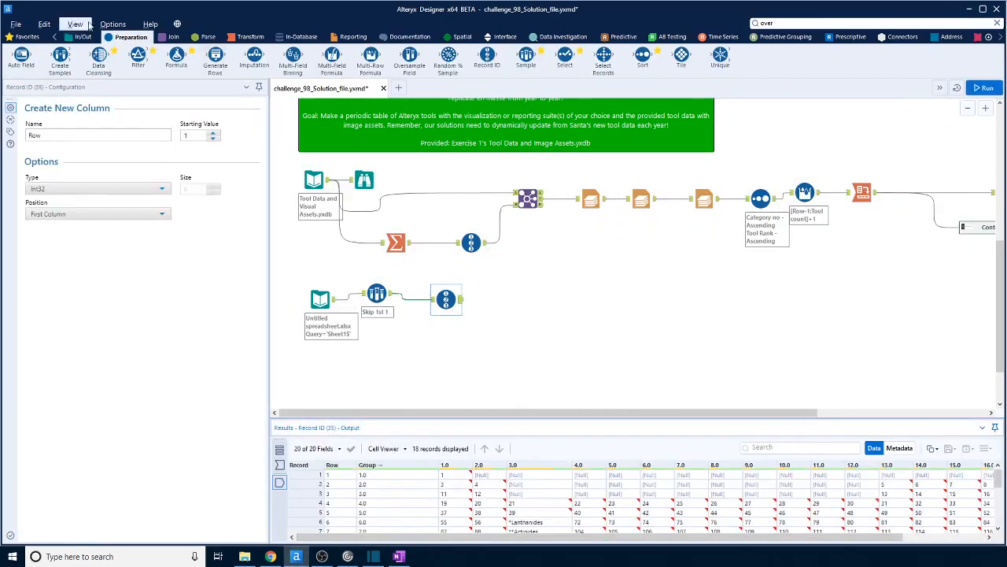
Step: Connect a Data Cleansing tool after the spreadsheet's Record ID tool and run the workflow
{"action": "left_click_drag", "start_coordinate": [98, 59], "coordinate": [504, 299]}
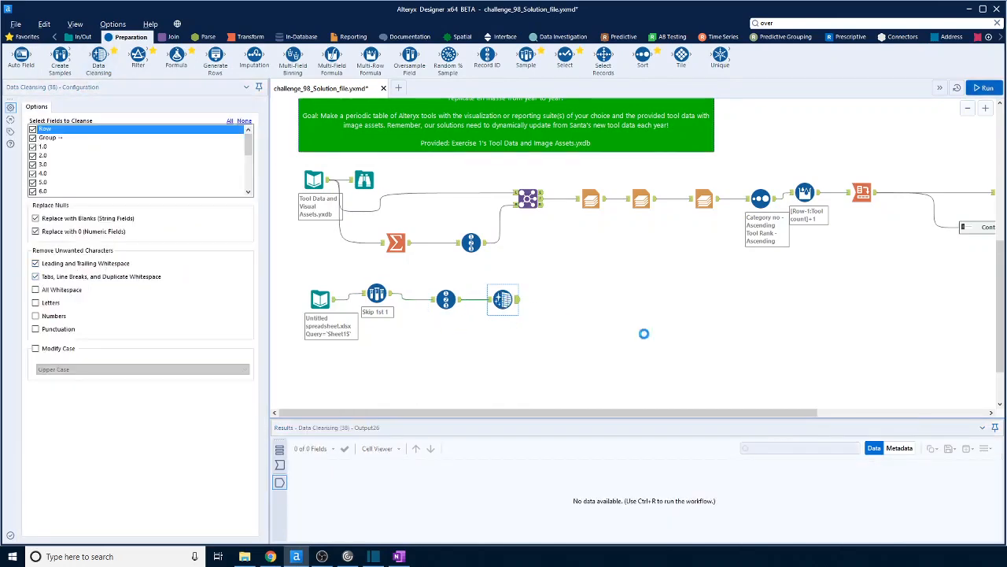
{"action": "key", "text": "ctrl+r"}
{"action": "scroll", "coordinate": [509, 502], "scroll_direction": "up", "scroll_amount": 4}
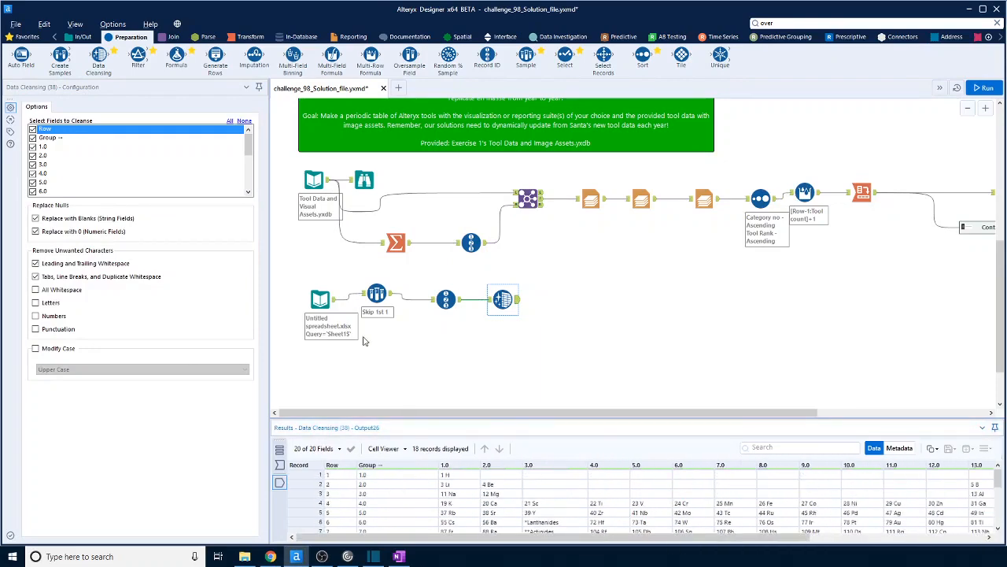
Step: Append a Select tool that drops the Group column and a Transpose tool with Row as key column, and run the workflow
{"action": "left_click_drag", "start_coordinate": [565, 56], "coordinate": [568, 306]}
{"action": "left_click", "coordinate": [252, 36]}
{"action": "left_click_drag", "start_coordinate": [214, 56], "coordinate": [634, 303]}
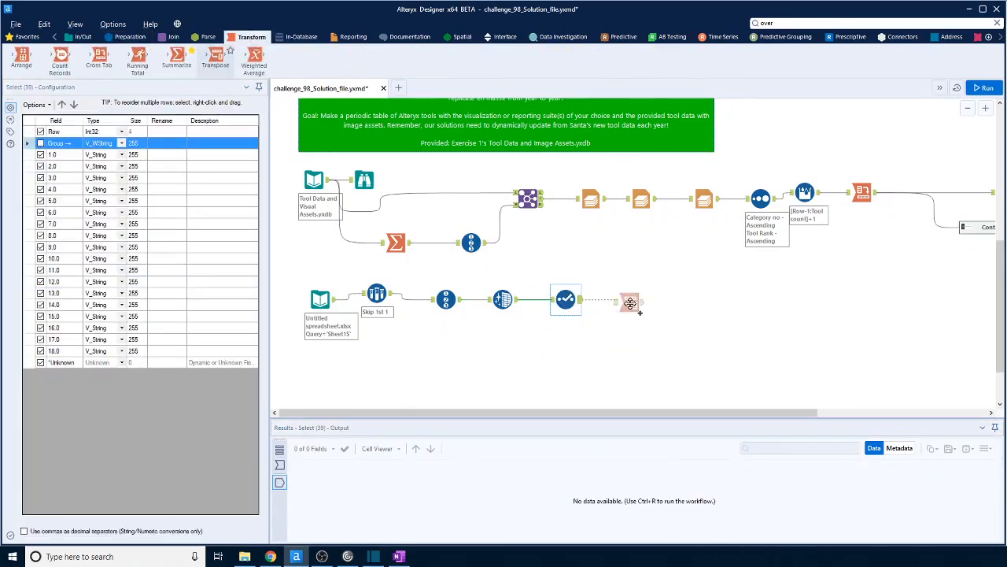
{"action": "left_click", "coordinate": [34, 185]}
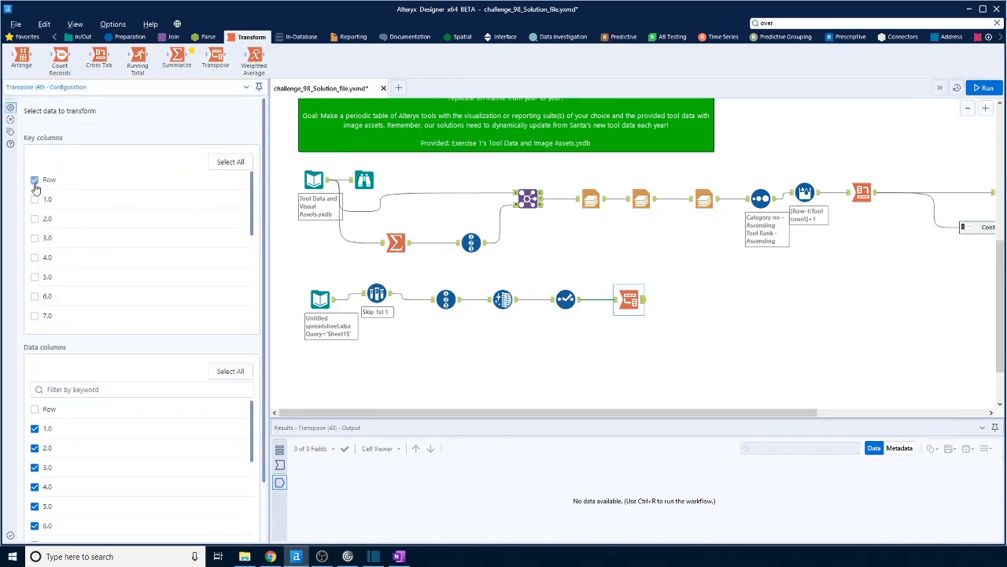
{"action": "left_click_drag", "start_coordinate": [252, 181], "coordinate": [264, 231]}
{"action": "left_click_drag", "start_coordinate": [252, 412], "coordinate": [254, 505]}
{"action": "key", "text": "ctrl+s"}
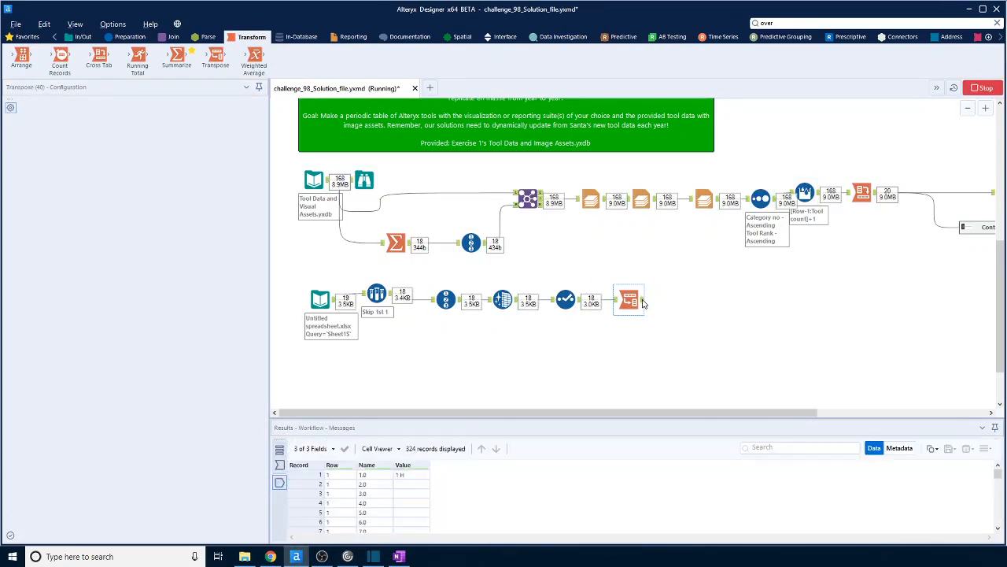
Step: Add a Text To Columns tool after Transpose that splits Value into 2 columns at the space, and run the workflow
{"action": "left_click", "coordinate": [207, 37]}
{"action": "double_click", "coordinate": [99, 57]}
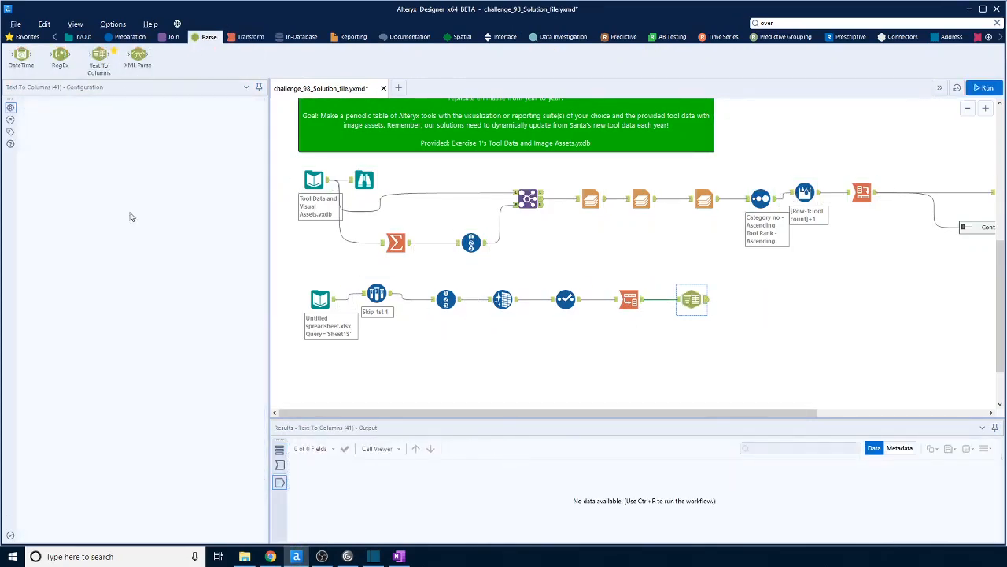
{"action": "key", "text": "ctrl+r"}
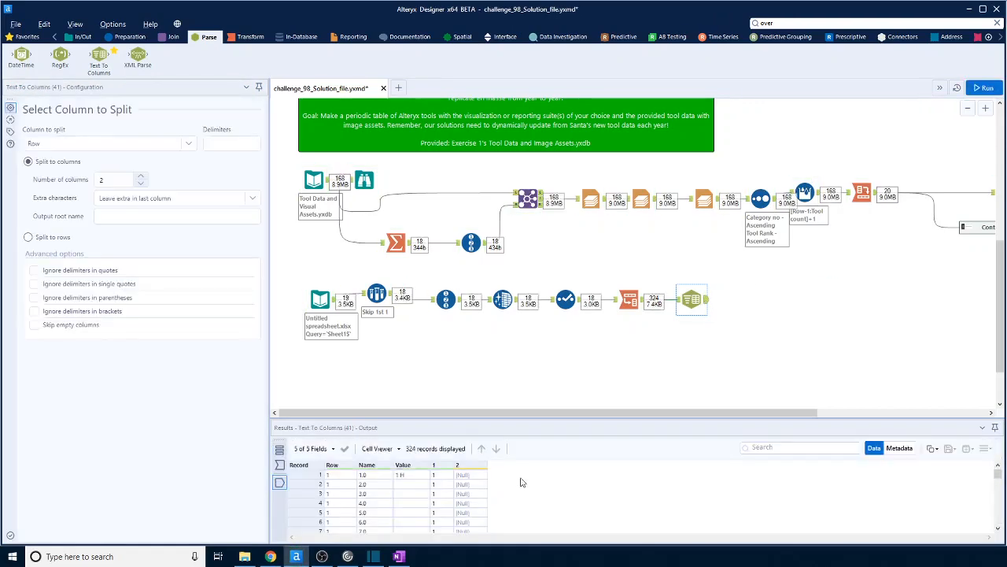
{"action": "scroll", "coordinate": [445, 488], "scroll_direction": "down", "scroll_amount": 3}
{"action": "left_click", "coordinate": [405, 486]}
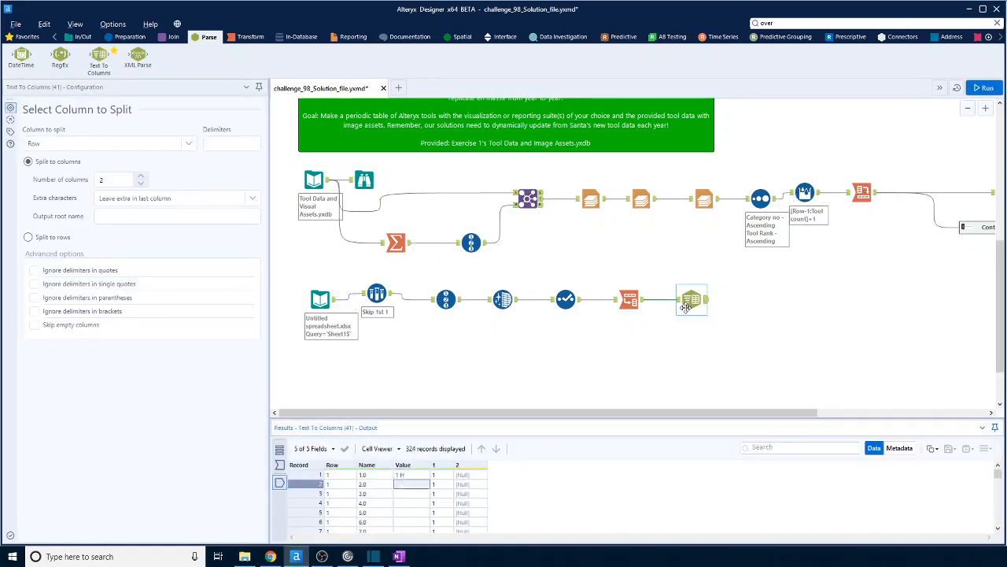
{"action": "left_click", "coordinate": [188, 143]}
{"action": "left_click", "coordinate": [47, 180]}
{"action": "key", "text": "ctrl+r"}
{"action": "scroll", "coordinate": [446, 497], "scroll_direction": "down", "scroll_amount": 2}
{"action": "scroll", "coordinate": [445, 495], "scroll_direction": "down", "scroll_amount": 8}
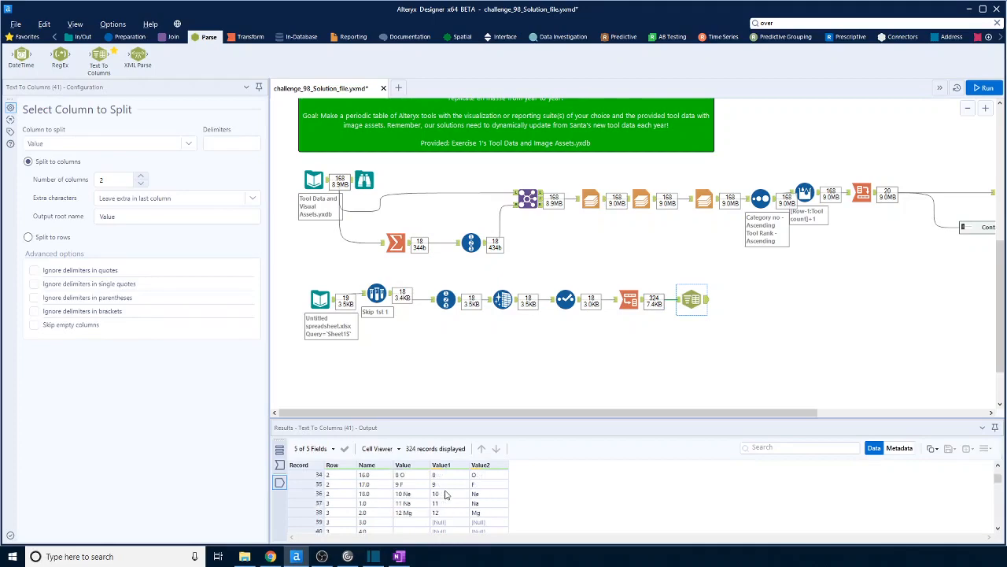
Step: Add a Select tool that drops Value and Value2 and renames Name to Coln and Value1 to Atomic, and rerun the workflow
{"action": "left_click", "coordinate": [130, 37]}
{"action": "left_click_drag", "start_coordinate": [565, 54], "coordinate": [750, 300]}
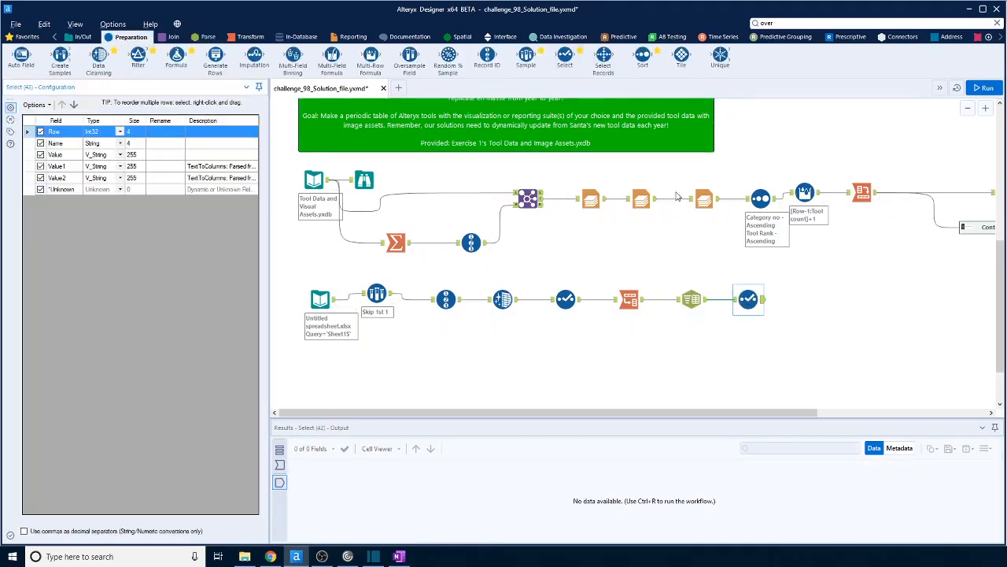
{"action": "left_click", "coordinate": [40, 178]}
{"action": "left_click", "coordinate": [41, 155]}
{"action": "left_click", "coordinate": [165, 166]}
{"action": "type", "text": "Atomic"}
{"action": "left_click", "coordinate": [165, 143]}
{"action": "type", "text": "Cl"}
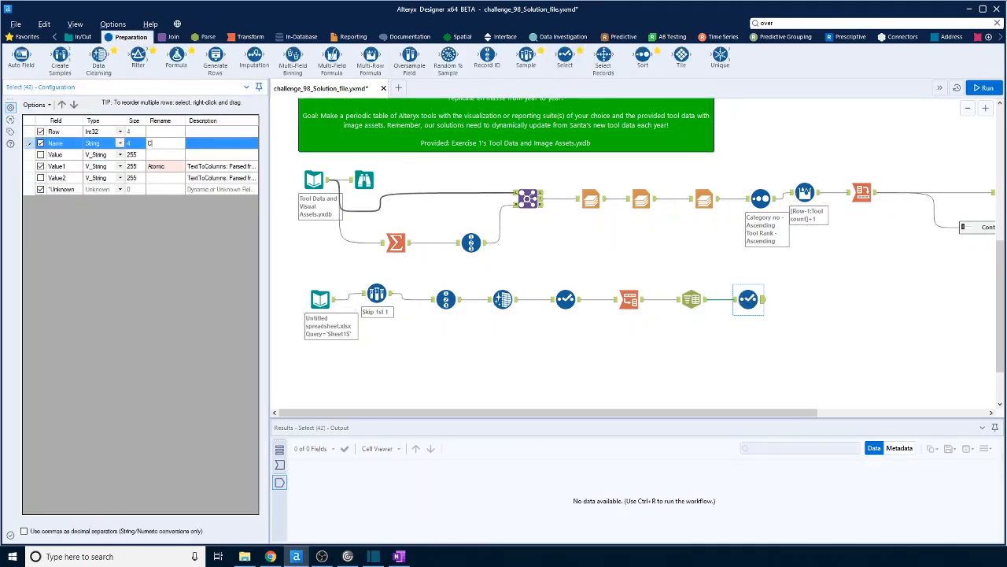
{"action": "key", "text": "ctrl+r"}
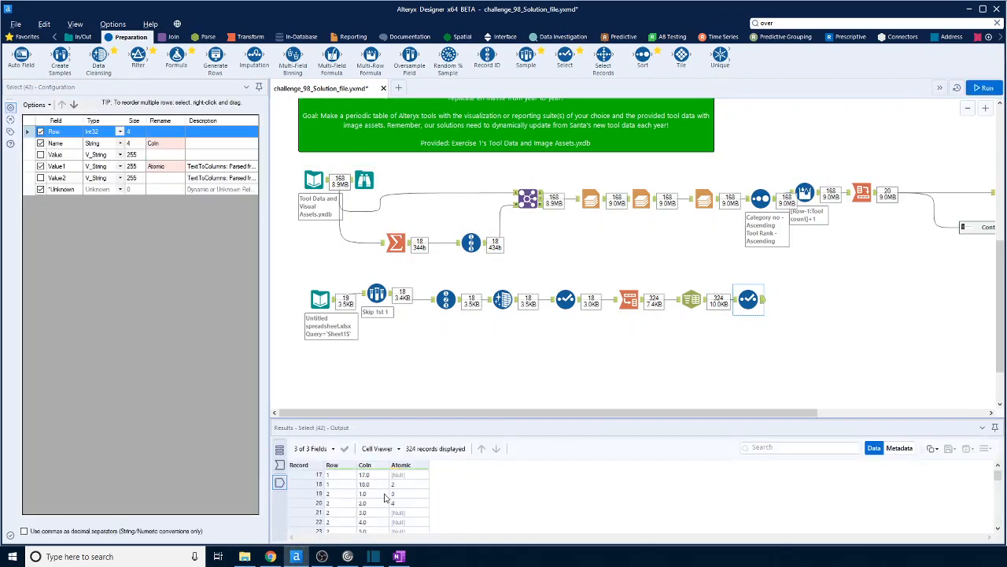
{"action": "scroll", "coordinate": [598, 362], "scroll_direction": "up", "scroll_amount": 2}
Step: Place an unconnected Join tool beyond the end of the spreadsheet branch
{"action": "left_click_drag", "start_coordinate": [816, 413], "coordinate": [892, 413]}
{"action": "scroll", "coordinate": [787, 347], "scroll_direction": "down", "scroll_amount": 1}
{"action": "left_click", "coordinate": [173, 37]}
{"action": "left_click_drag", "start_coordinate": [137, 55], "coordinate": [822, 322]}
Step: Branch a Report Text tool off the last Overlay tool, attaching bold, centred [Tool Name] text below the existing object in the Overlay field
{"action": "left_click", "coordinate": [612, 241]}
{"action": "left_click", "coordinate": [351, 37]}
{"action": "left_click_drag", "start_coordinate": [487, 57], "coordinate": [709, 307]}
{"action": "left_click", "coordinate": [36, 139]}
{"action": "left_click", "coordinate": [110, 170]}
{"action": "left_click", "coordinate": [113, 193]}
{"action": "left_click", "coordinate": [61, 257]}
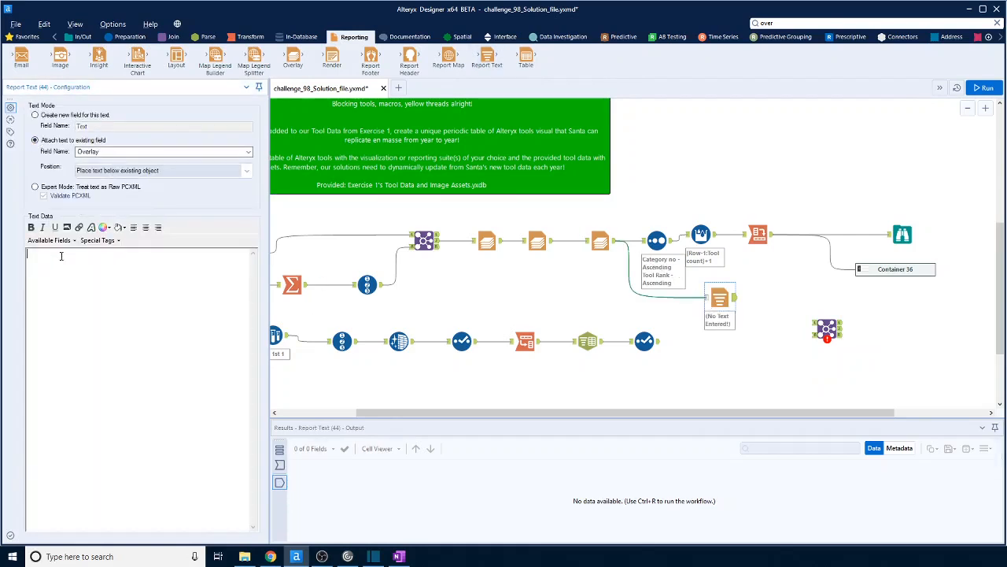
{"action": "left_click", "coordinate": [56, 240]}
{"action": "left_click", "coordinate": [67, 264]}
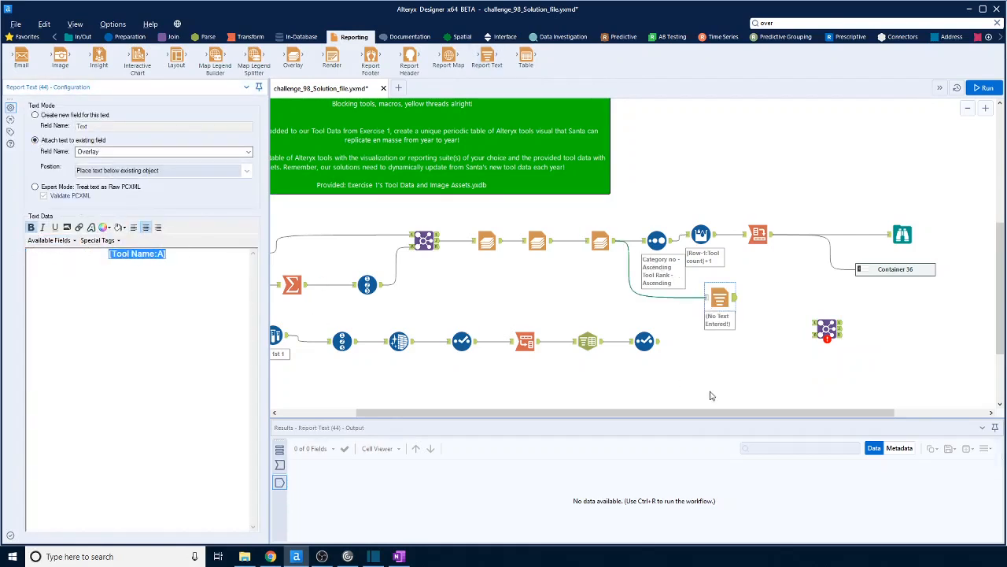
{"action": "left_click", "coordinate": [712, 396]}
Step: Feed the Report Text and spreadsheet branches into the Join, match Tool Rank to Atomic, and run the workflow
{"action": "left_click_drag", "start_coordinate": [735, 297], "coordinate": [815, 322]}
{"action": "left_click_drag", "start_coordinate": [658, 341], "coordinate": [815, 335]}
{"action": "left_click", "coordinate": [827, 328]}
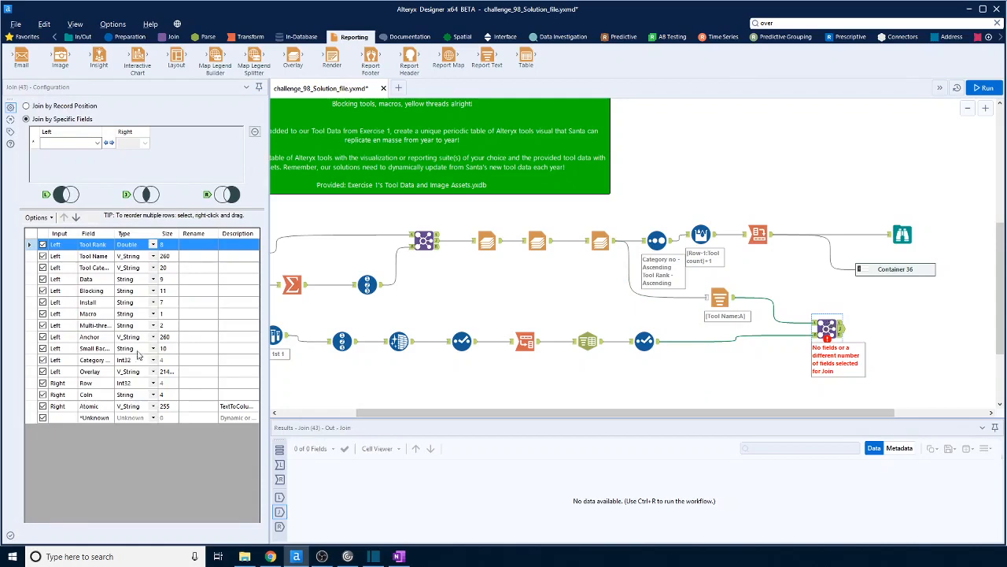
{"action": "left_click", "coordinate": [97, 142]}
{"action": "left_click", "coordinate": [59, 152]}
{"action": "left_click", "coordinate": [145, 142]}
{"action": "left_click", "coordinate": [128, 175]}
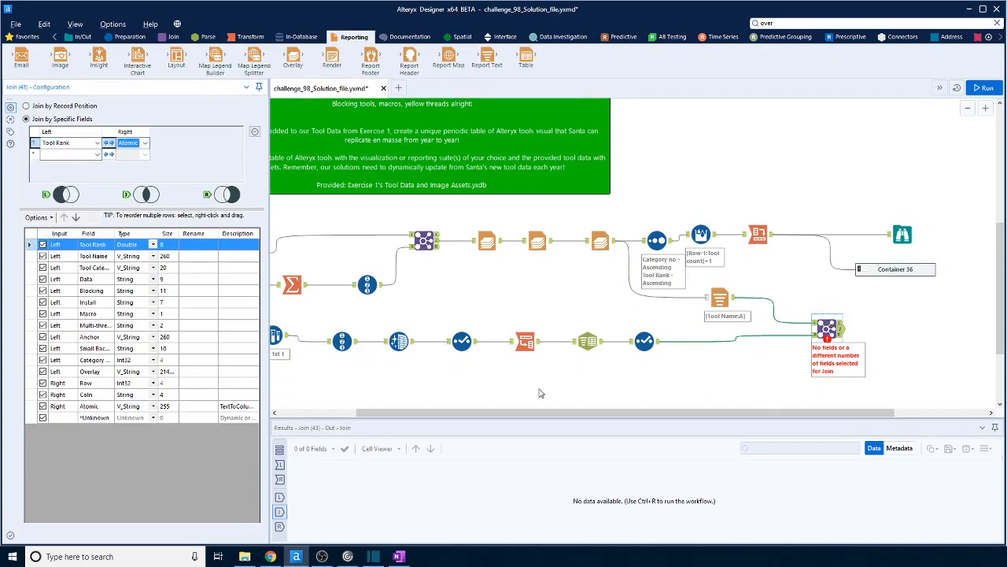
{"action": "scroll", "coordinate": [540, 393], "scroll_direction": "right", "scroll_amount": 3}
{"action": "key", "text": "ctrl+r"}
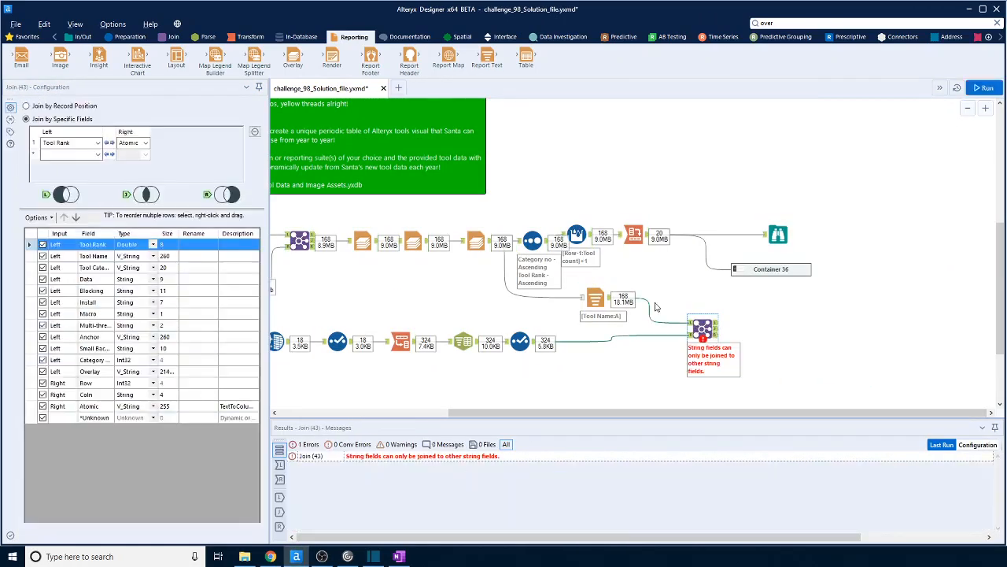
Step: Insert a Select tool before each of the two inputs of the new Join
{"action": "left_click", "coordinate": [594, 298]}
{"action": "left_click", "coordinate": [130, 36]}
{"action": "left_click_drag", "start_coordinate": [565, 55], "coordinate": [626, 334]}
{"action": "left_click", "coordinate": [120, 134]}
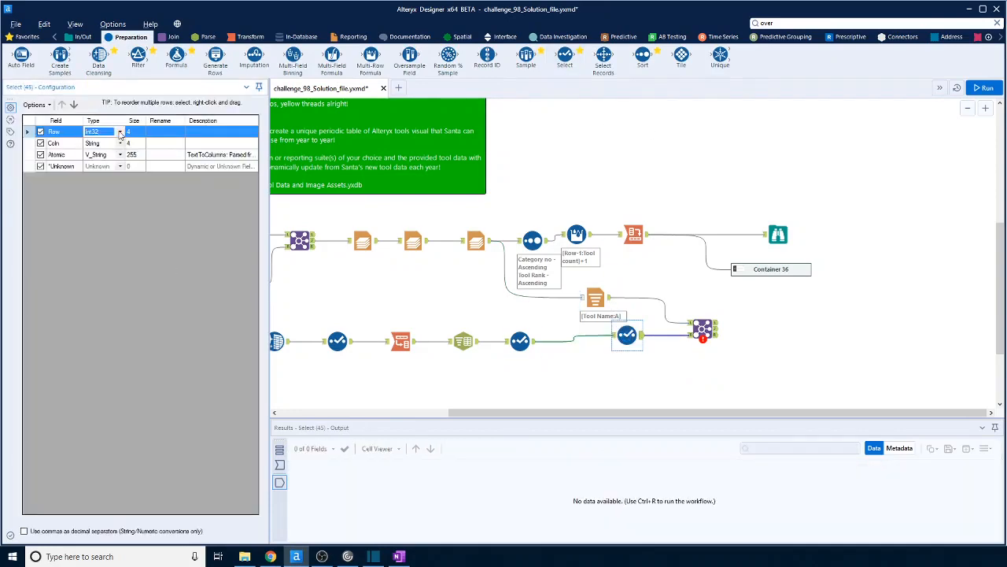
{"action": "left_click", "coordinate": [605, 298]}
{"action": "left_click_drag", "start_coordinate": [565, 57], "coordinate": [659, 303]}
{"action": "left_click", "coordinate": [121, 134]}
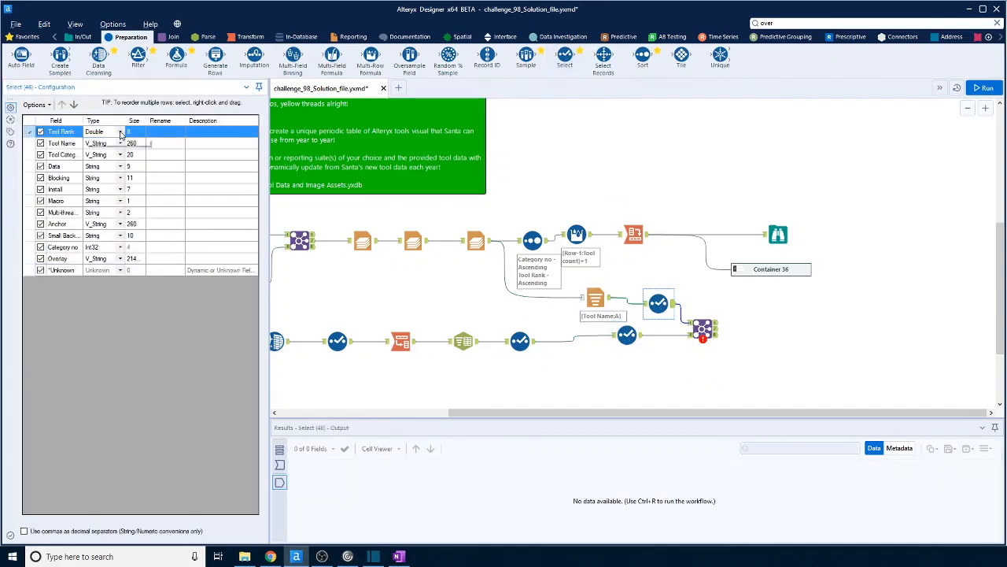
Step: Convert Atomic to Int32 in the Select tool on the spreadsheet branch and rerun the workflow to check the Join output
{"action": "left_click", "coordinate": [627, 335]}
{"action": "left_click", "coordinate": [120, 155]}
{"action": "left_click", "coordinate": [102, 221]}
{"action": "left_click", "coordinate": [692, 222]}
{"action": "key", "text": "ctrl+r"}
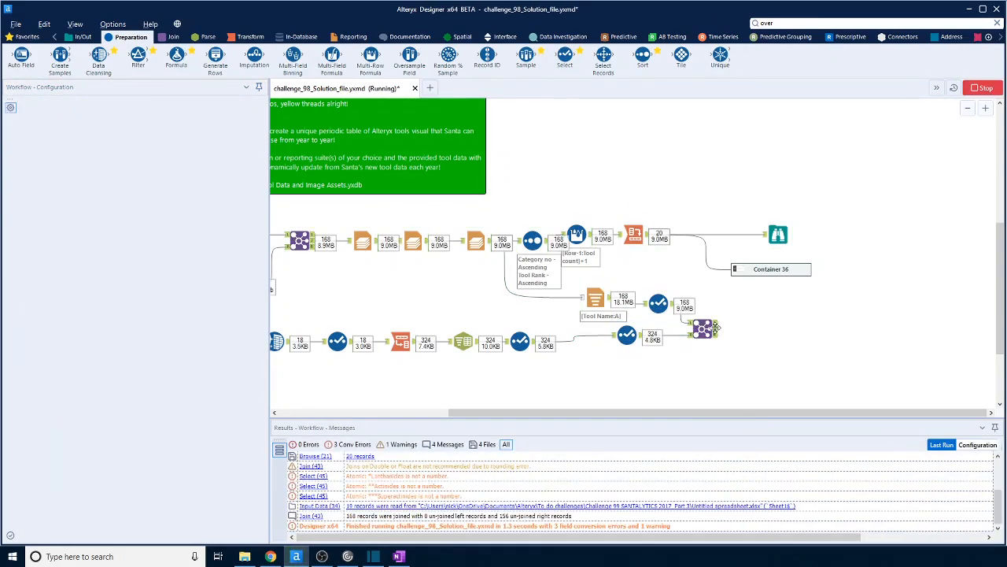
{"action": "left_click", "coordinate": [702, 329]}
{"action": "scroll", "coordinate": [938, 501], "scroll_direction": "down", "scroll_amount": 10}
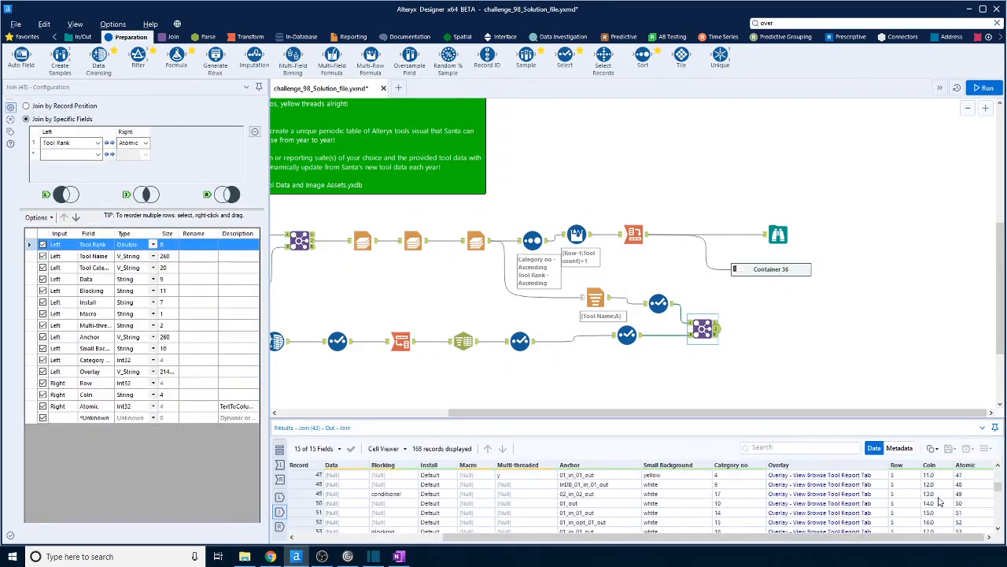
{"action": "scroll", "coordinate": [938, 501], "scroll_direction": "up", "scroll_amount": 15}
Step: Connect a Cross Tab tool to the Join output, grouped by Row with Coln as the column headers
{"action": "left_click", "coordinate": [251, 37]}
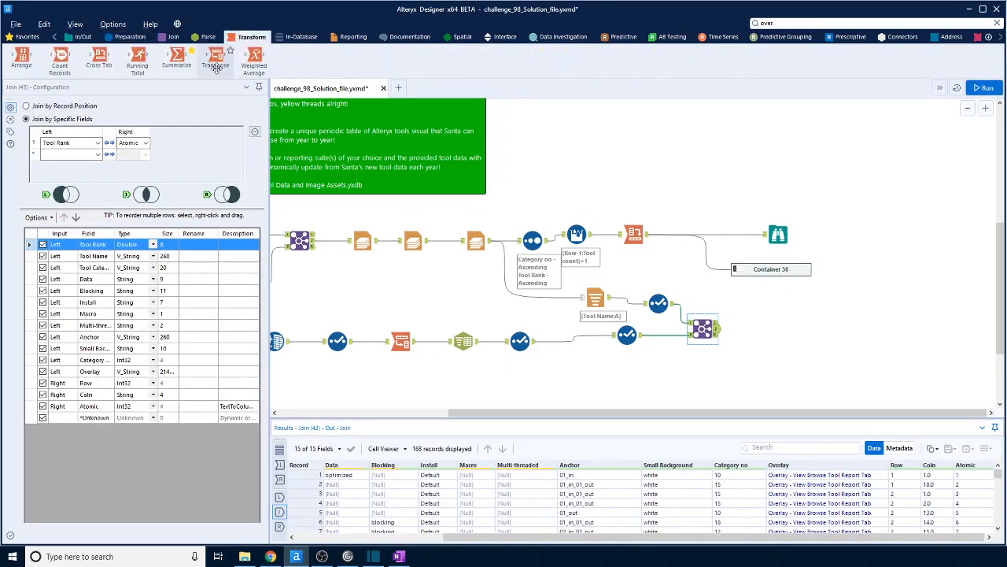
{"action": "left_click_drag", "start_coordinate": [213, 68], "coordinate": [768, 329]}
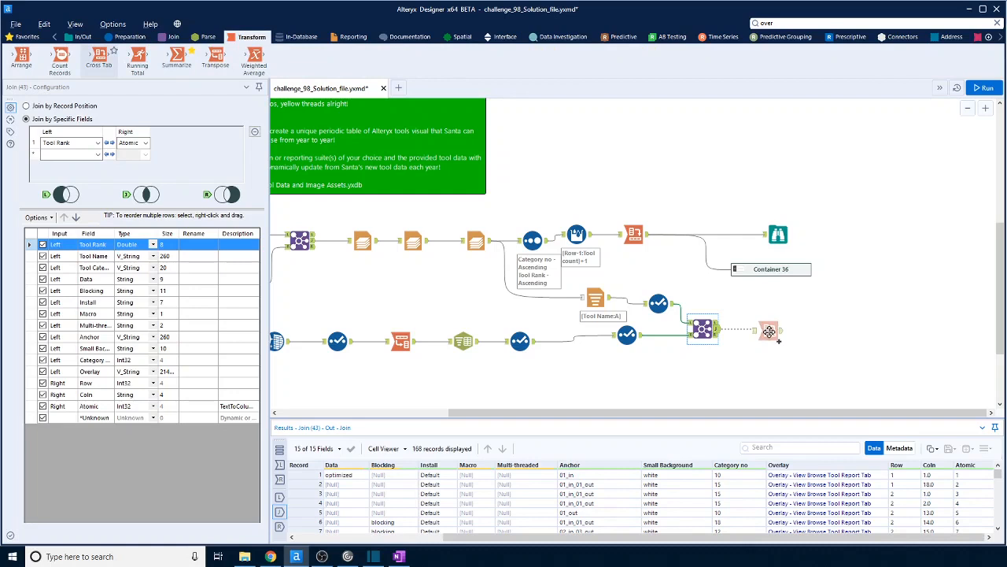
{"action": "scroll", "coordinate": [69, 288], "scroll_direction": "down", "scroll_amount": 3}
{"action": "left_click", "coordinate": [35, 263]}
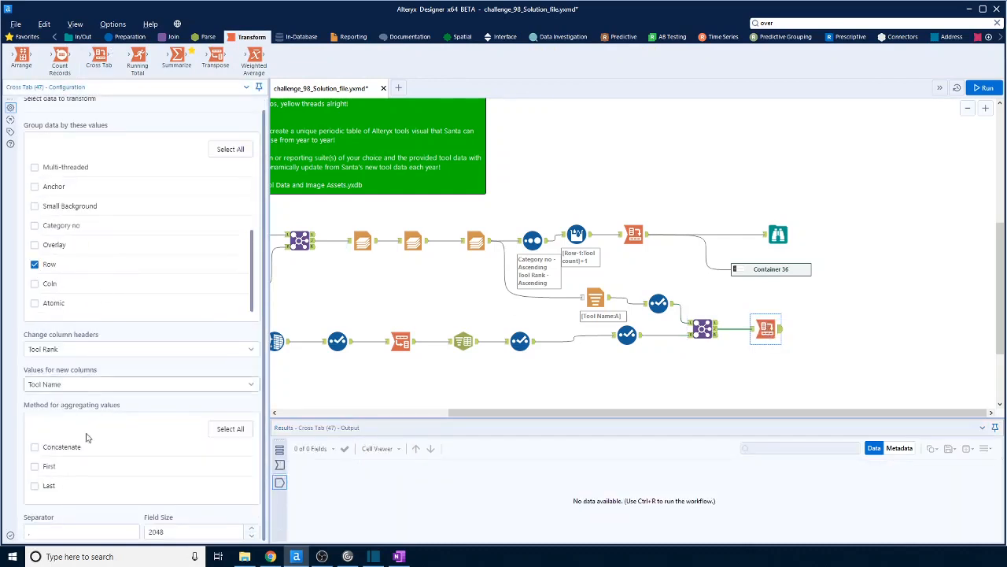
{"action": "left_click", "coordinate": [95, 349]}
{"action": "scroll", "coordinate": [53, 469], "scroll_direction": "down", "scroll_amount": 5}
{"action": "left_click", "coordinate": [53, 468]}
Step: Fill the Cross Tab's new columns with Overlay using the First method, and run the workflow to check its output
{"action": "left_click", "coordinate": [71, 384]}
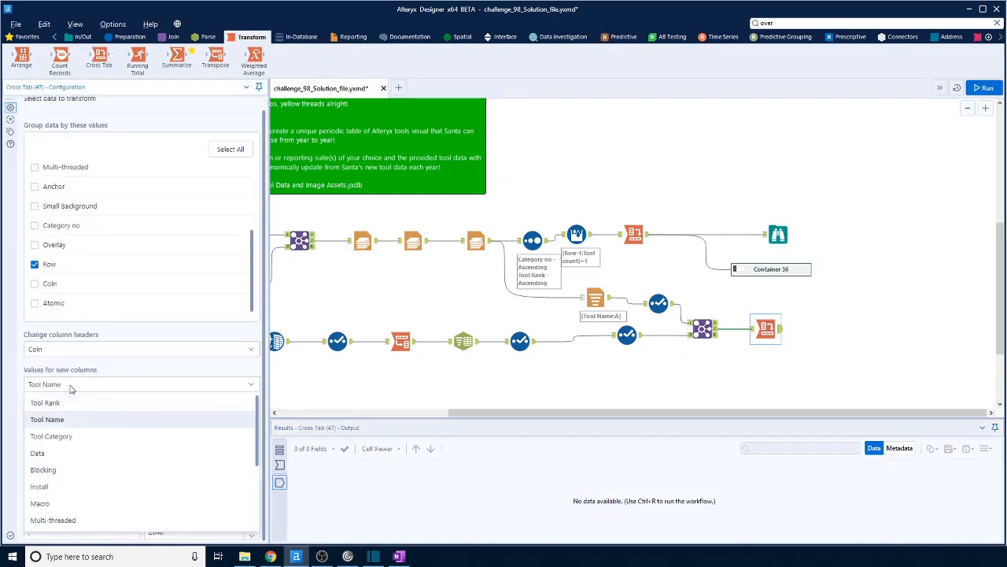
{"action": "scroll", "coordinate": [65, 473], "scroll_direction": "down", "scroll_amount": 5}
{"action": "left_click", "coordinate": [55, 470]}
{"action": "left_click", "coordinate": [984, 89]}
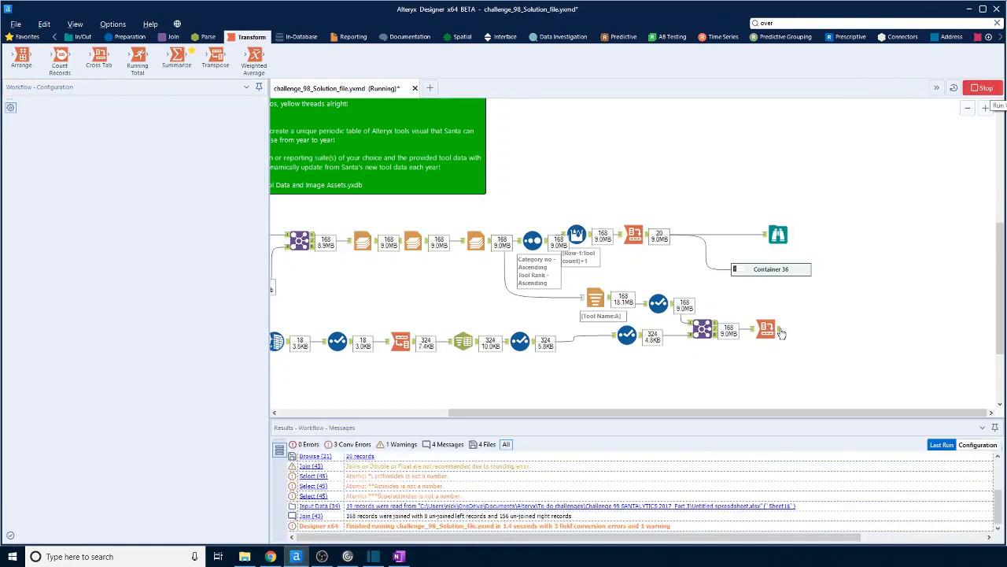
{"action": "left_click", "coordinate": [770, 330]}
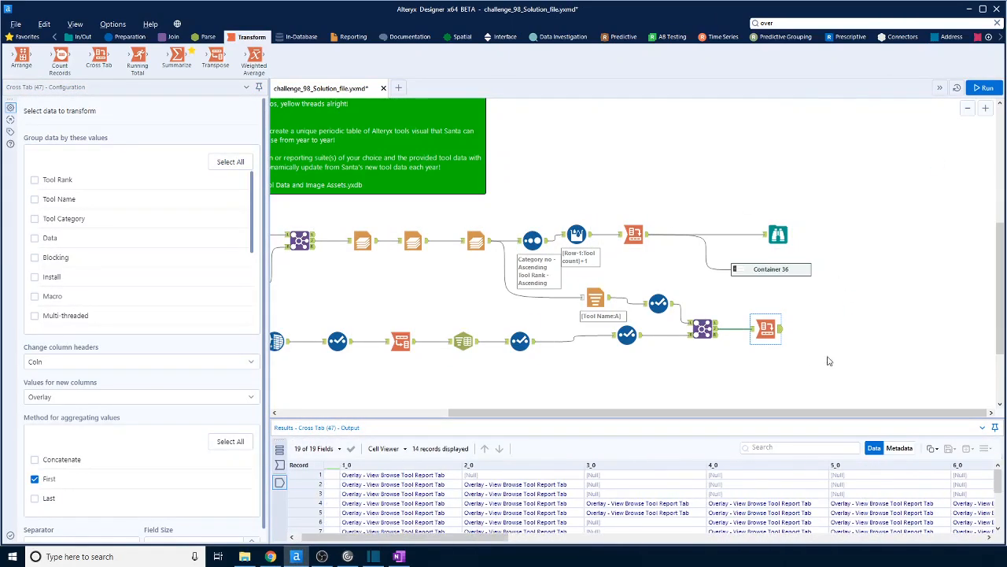
Step: Append a basic Table tool that leaves out the Row column and a Render tool after the Cross Tab, and run the workflow
{"action": "scroll", "coordinate": [827, 357], "scroll_direction": "down", "scroll_amount": 1}
{"action": "left_click", "coordinate": [737, 248]}
{"action": "left_click", "coordinate": [351, 37]}
{"action": "left_click_drag", "start_coordinate": [525, 57], "coordinate": [834, 310]}
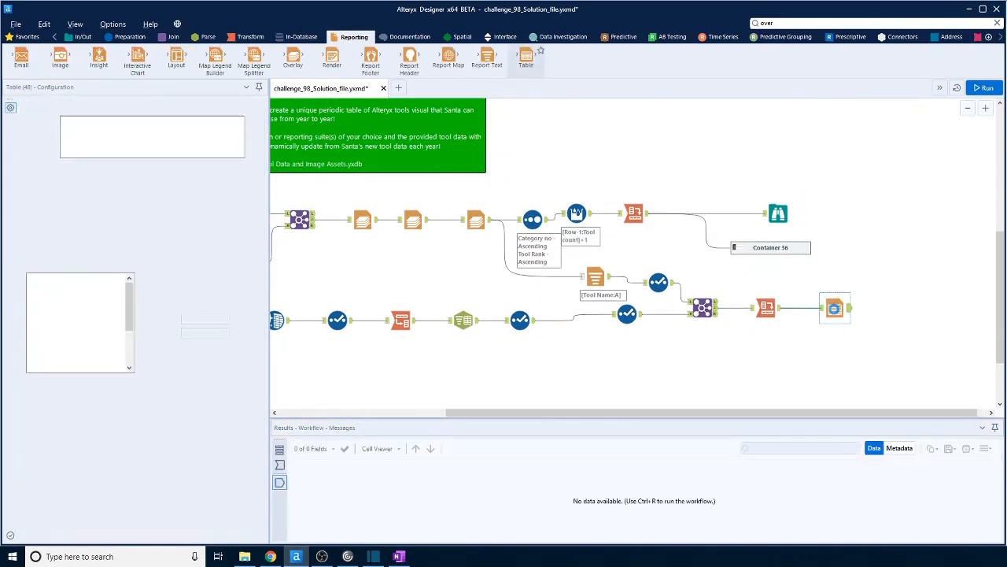
{"action": "left_click_drag", "start_coordinate": [834, 412], "coordinate": [850, 412]}
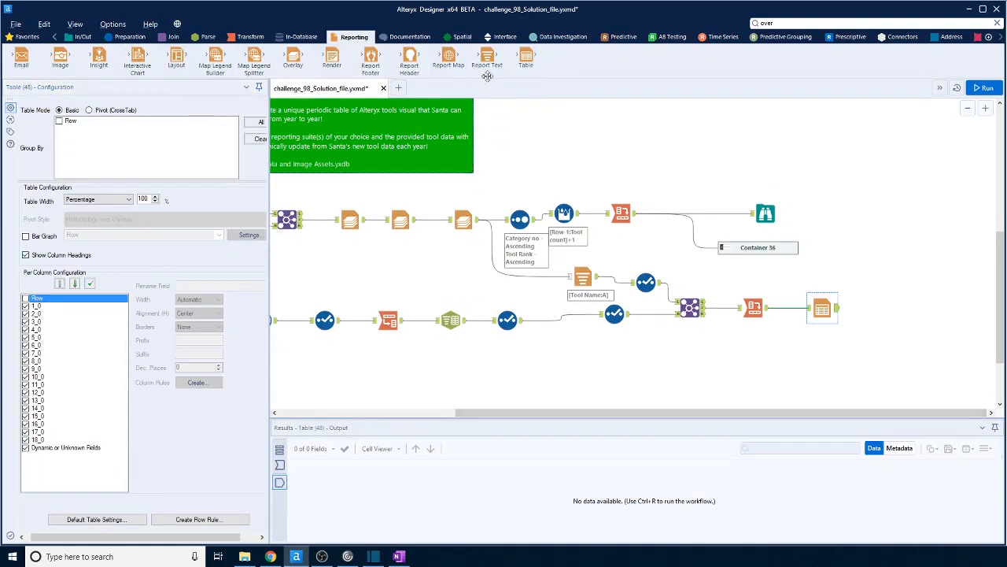
{"action": "left_click_drag", "start_coordinate": [332, 58], "coordinate": [905, 307]}
{"action": "left_click", "coordinate": [984, 87]}
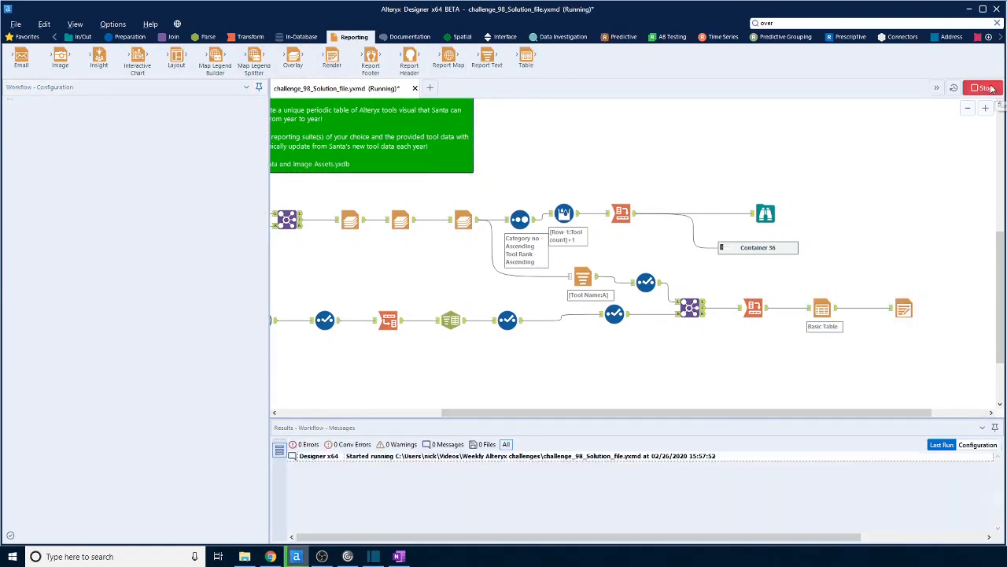
Step: Open the rendered HTML output in the browser and zoom out to 33% to examine the periodic table layout
{"action": "left_click", "coordinate": [662, 516]}
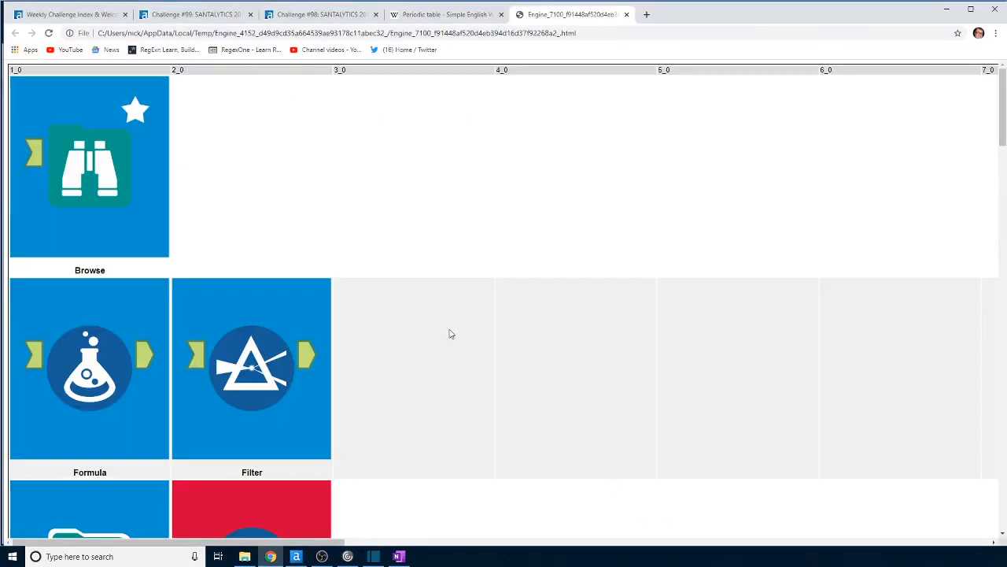
{"action": "left_click", "coordinate": [995, 34]}
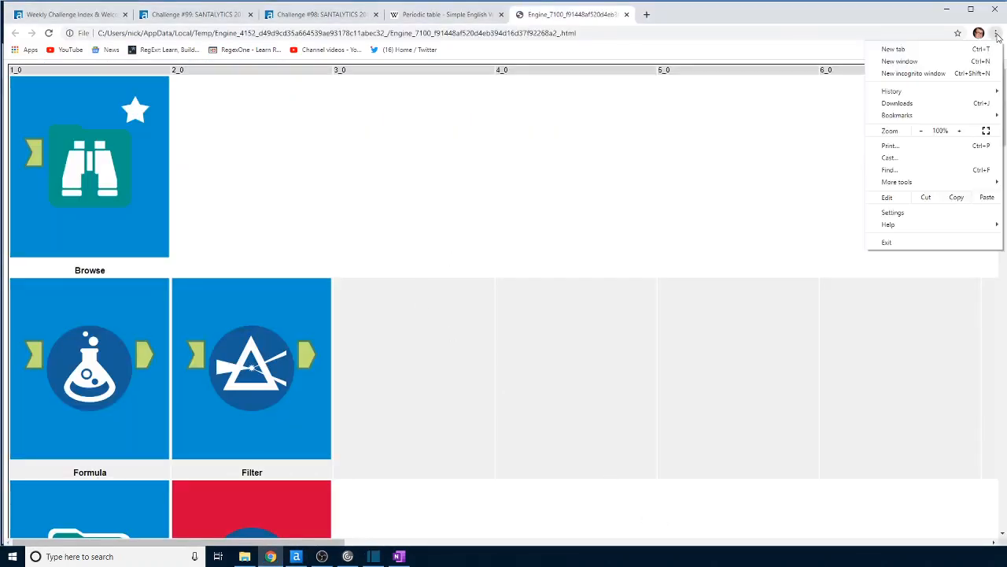
{"action": "left_click", "coordinate": [922, 130]}
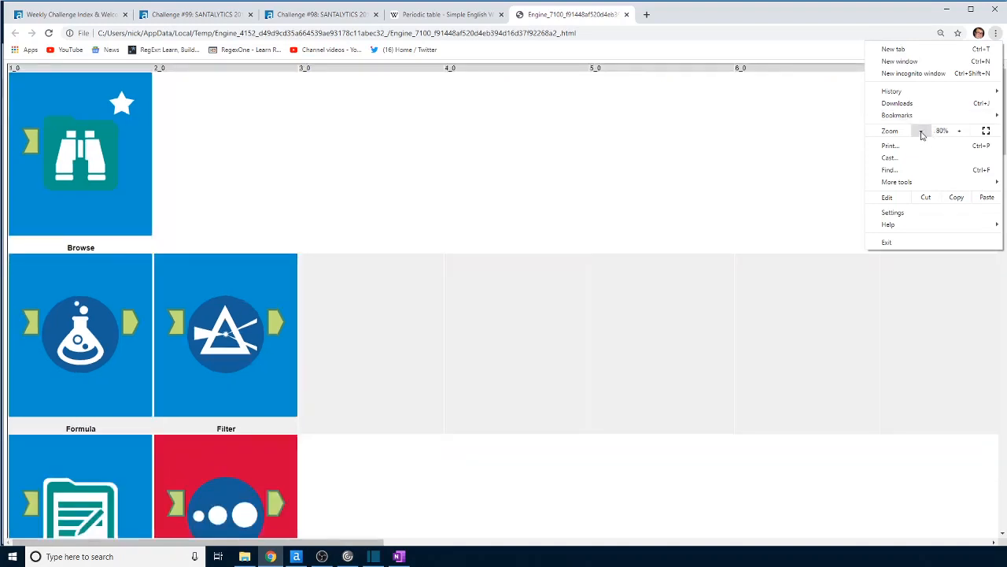
{"action": "left_click", "coordinate": [922, 131]}
{"action": "left_click", "coordinate": [922, 130]}
{"action": "left_click", "coordinate": [921, 130]}
{"action": "left_click", "coordinate": [921, 130]}
{"action": "left_click", "coordinate": [921, 130]}
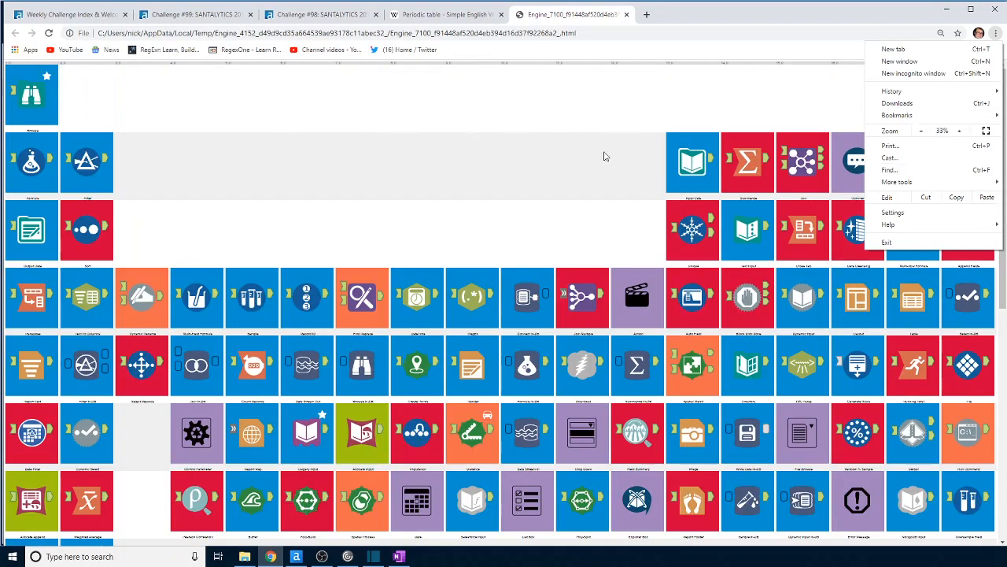
{"action": "left_click", "coordinate": [573, 129]}
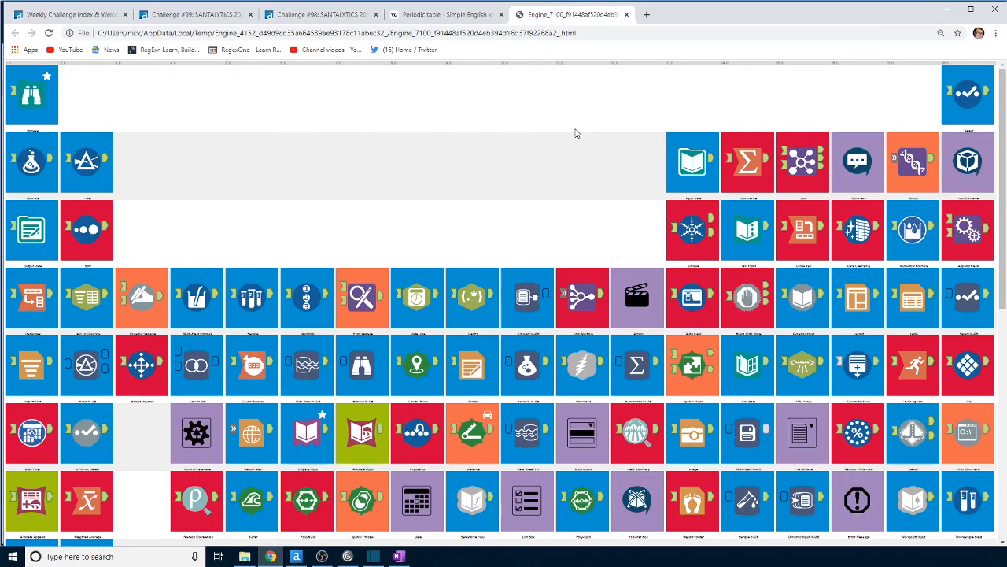
Step: Examine the rendered periodic table of Alteryx tools from its first row down to its last
{"action": "scroll", "coordinate": [575, 133], "scroll_direction": "down", "scroll_amount": 6}
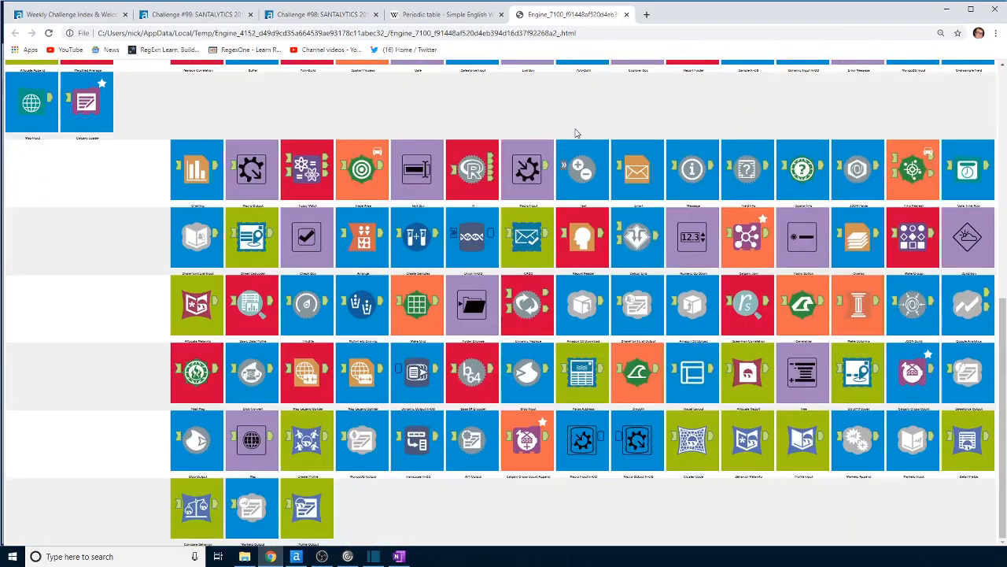
{"action": "scroll", "coordinate": [575, 133], "scroll_direction": "up", "scroll_amount": 6}
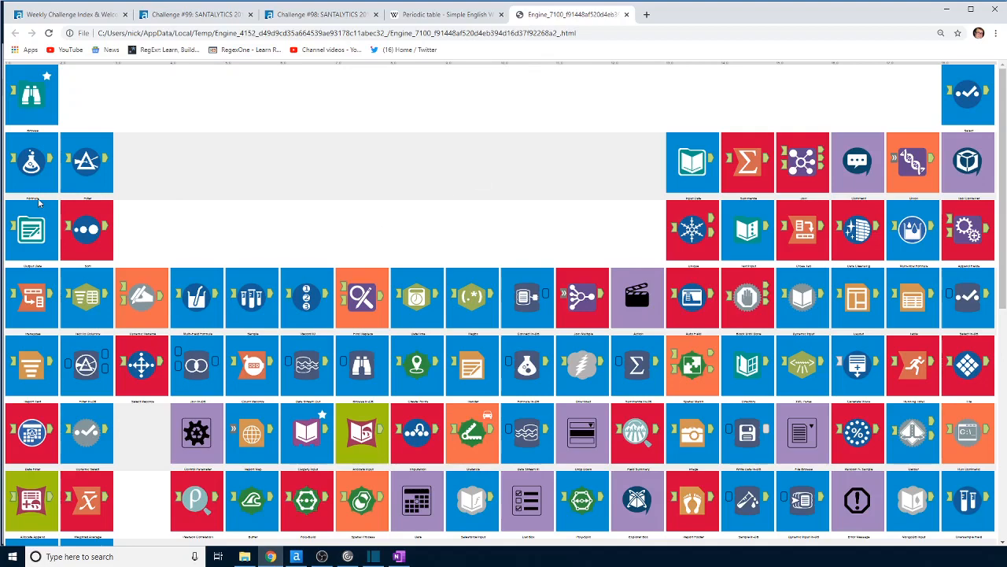
{"action": "scroll", "coordinate": [41, 193], "scroll_direction": "down", "scroll_amount": 4}
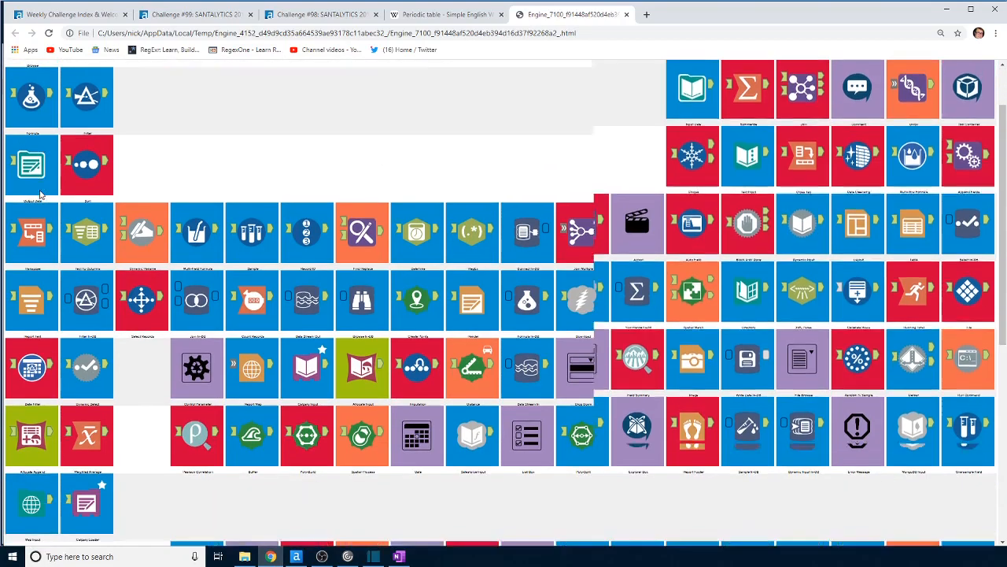
{"action": "scroll", "coordinate": [489, 312], "scroll_direction": "down", "scroll_amount": 3}
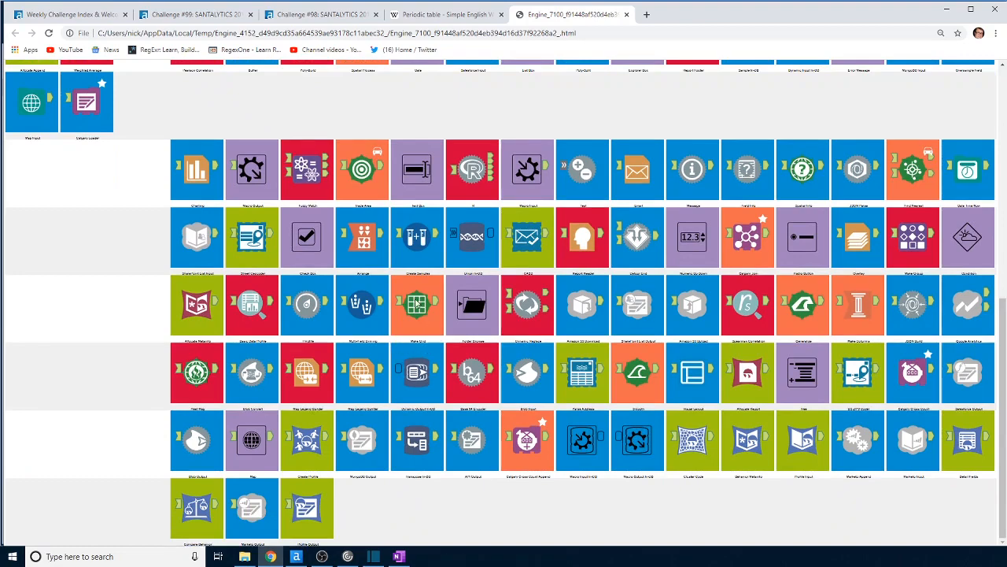
{"action": "scroll", "coordinate": [446, 311], "scroll_direction": "up", "scroll_amount": 6}
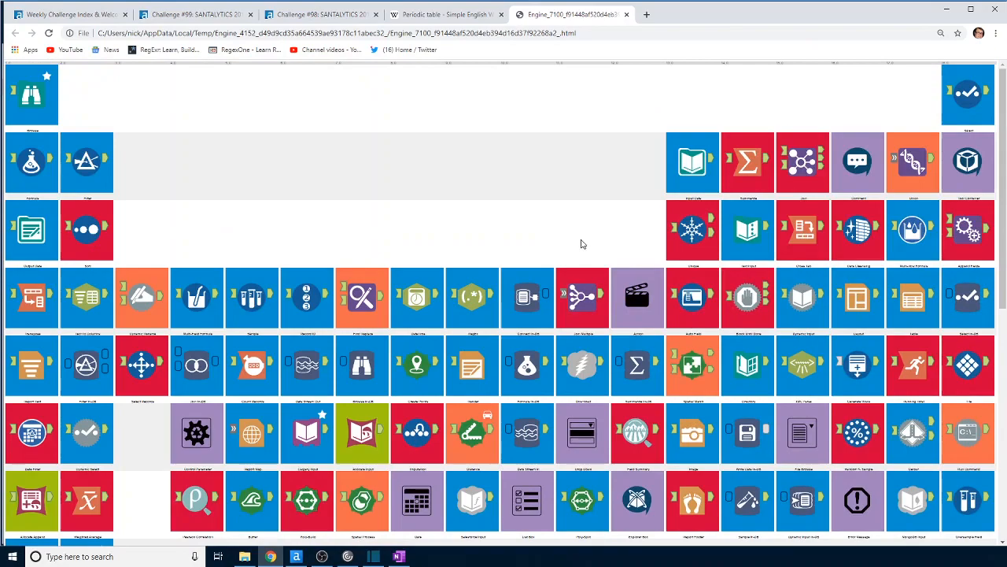
{"action": "scroll", "coordinate": [581, 243], "scroll_direction": "down", "scroll_amount": 5}
{"action": "scroll", "coordinate": [581, 243], "scroll_direction": "down", "scroll_amount": 1}
{"action": "scroll", "coordinate": [581, 243], "scroll_direction": "up", "scroll_amount": 6}
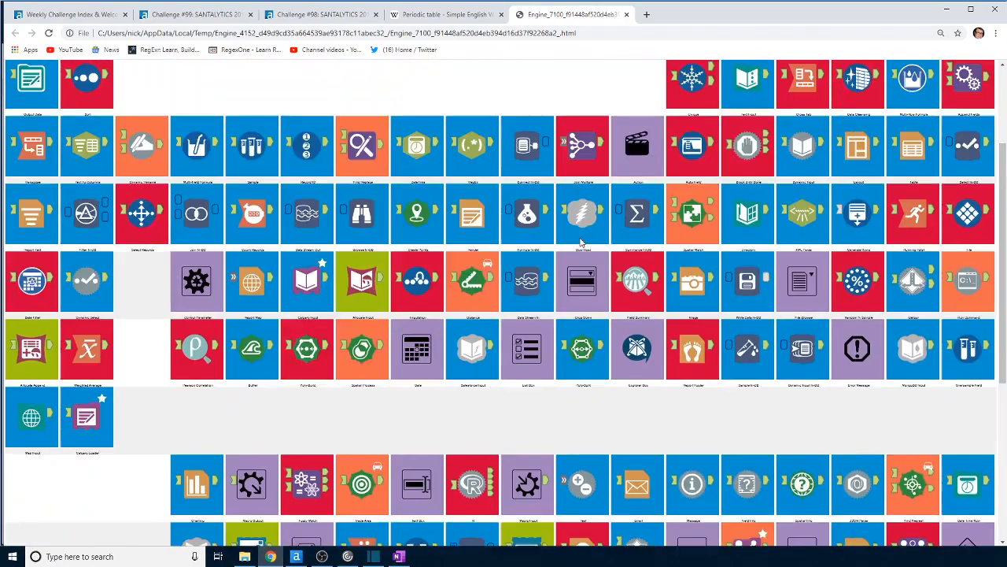